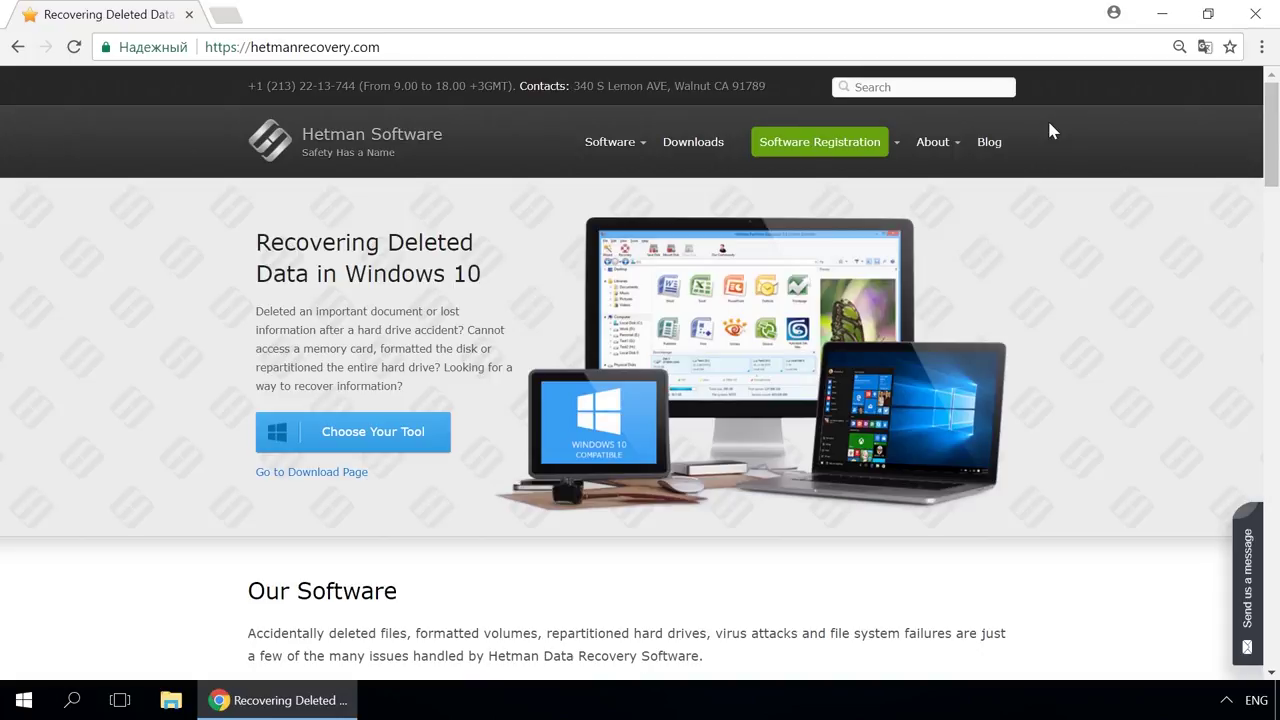
Go to Hetman's Partition Recovery product page, then to the site's blog
mouse_move(611, 150)
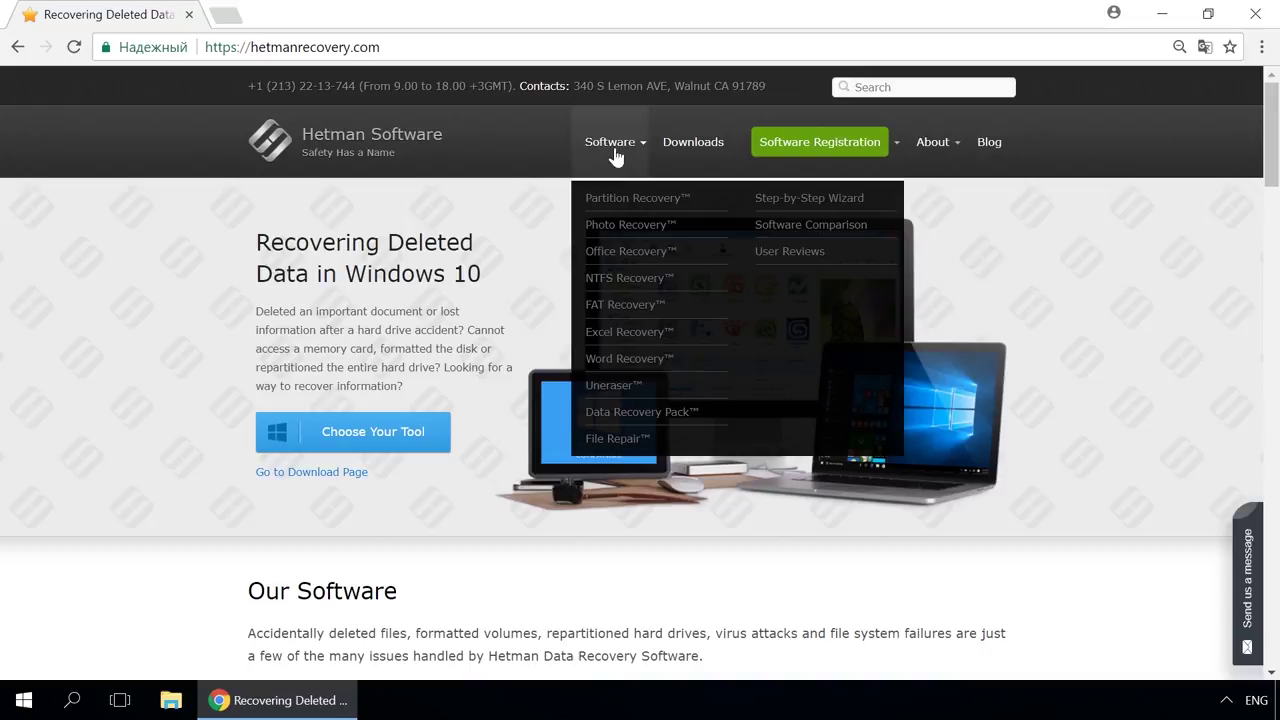
click(621, 206)
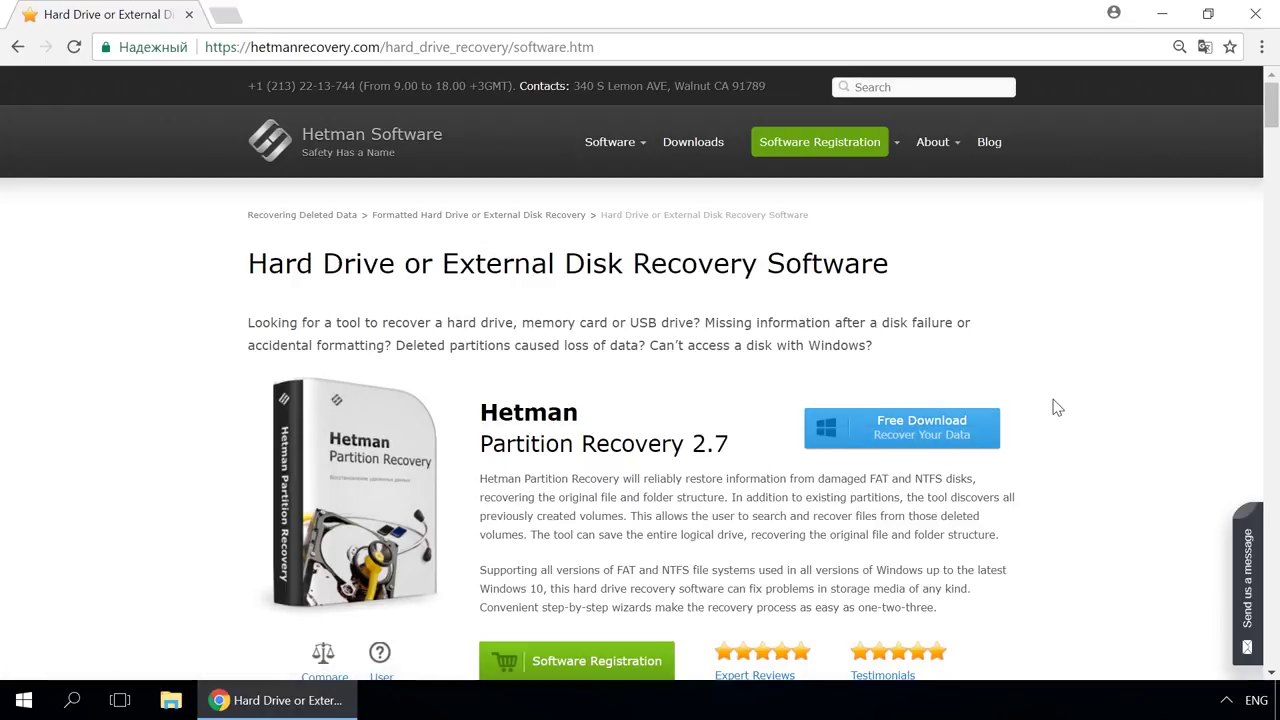
click(986, 140)
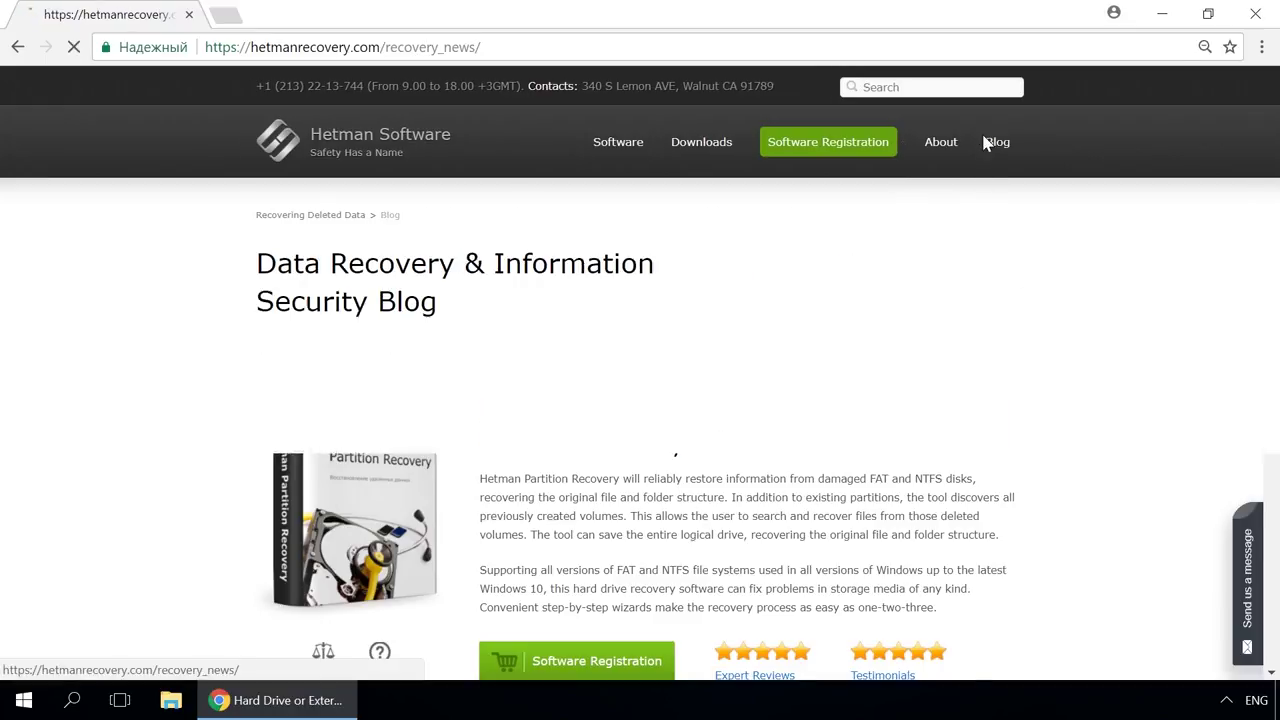
Open the Storage Space or Mirrored Volume article and bring up the 'Send us a message' form
scroll(663, 318, down, 8)
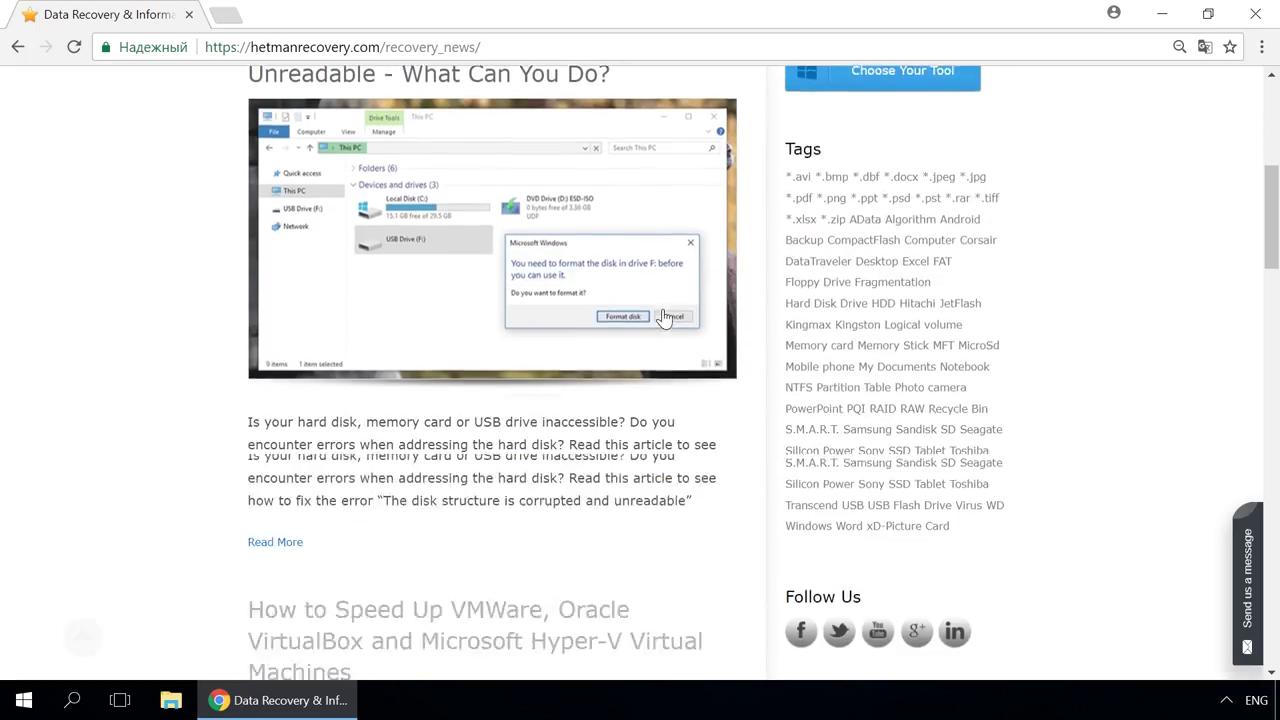
scroll(663, 318, down, 6)
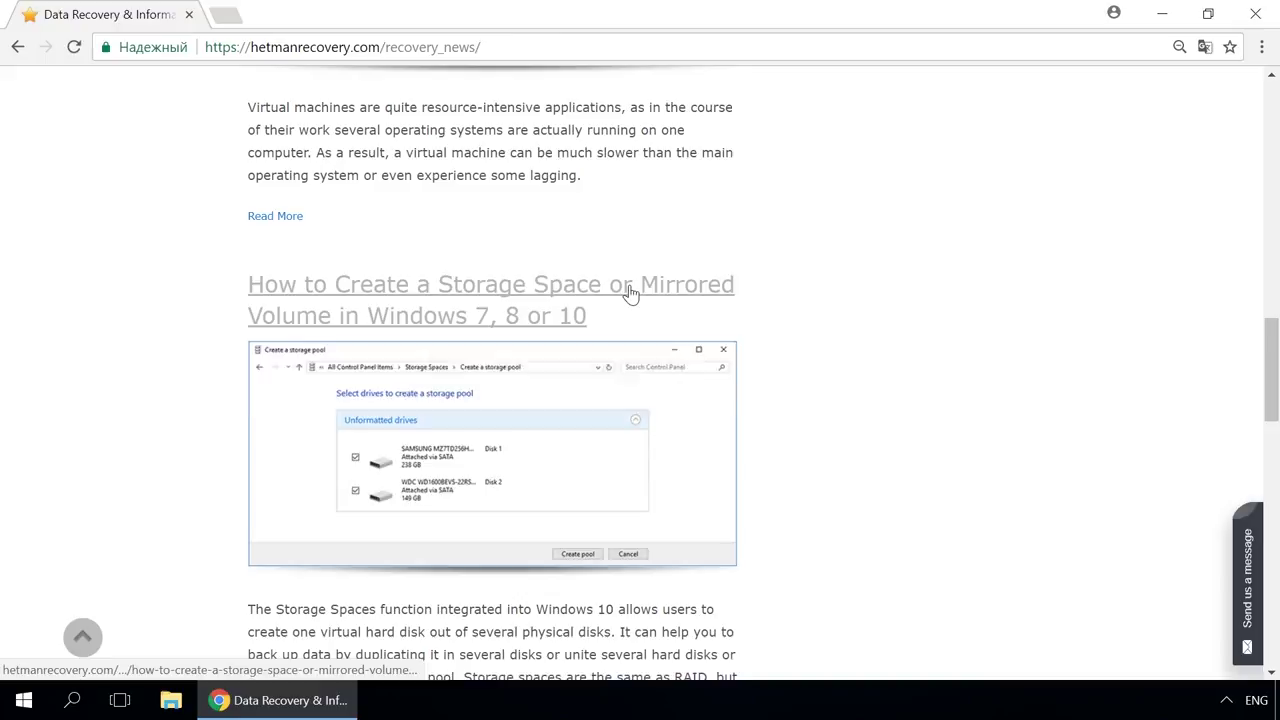
click(629, 289)
scroll(630, 292, down, 8)
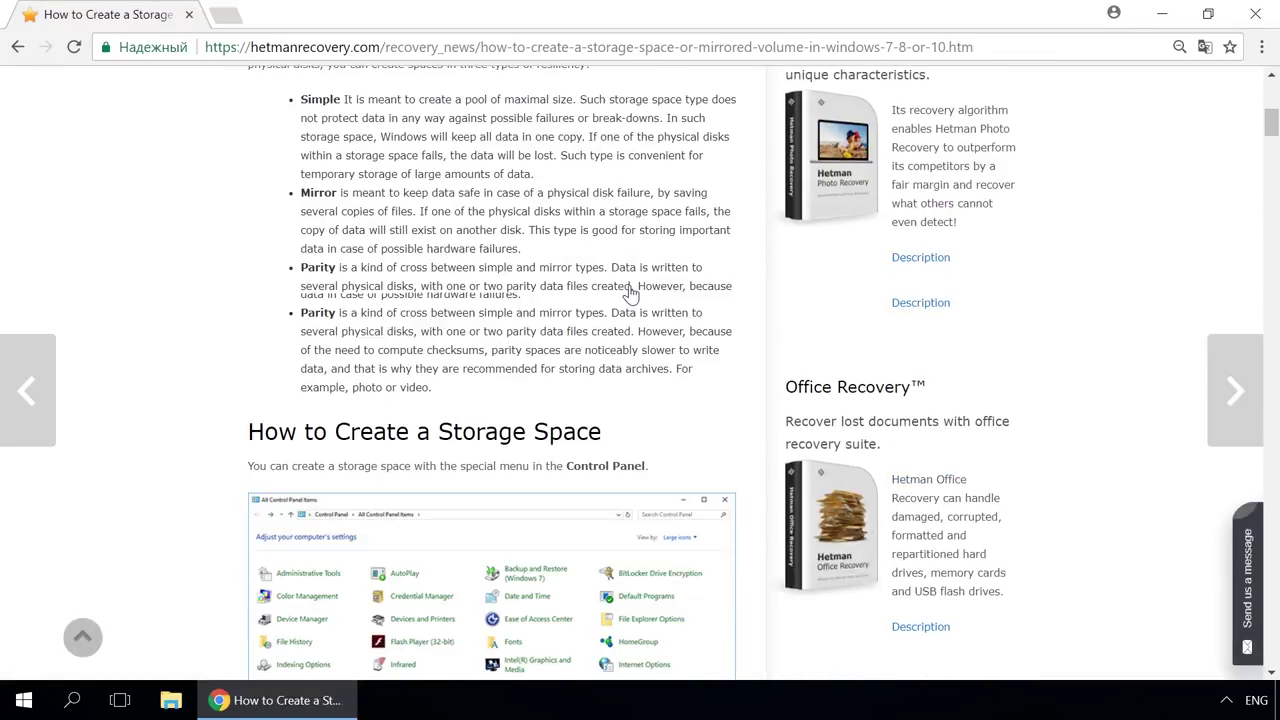
scroll(630, 292, down, 2)
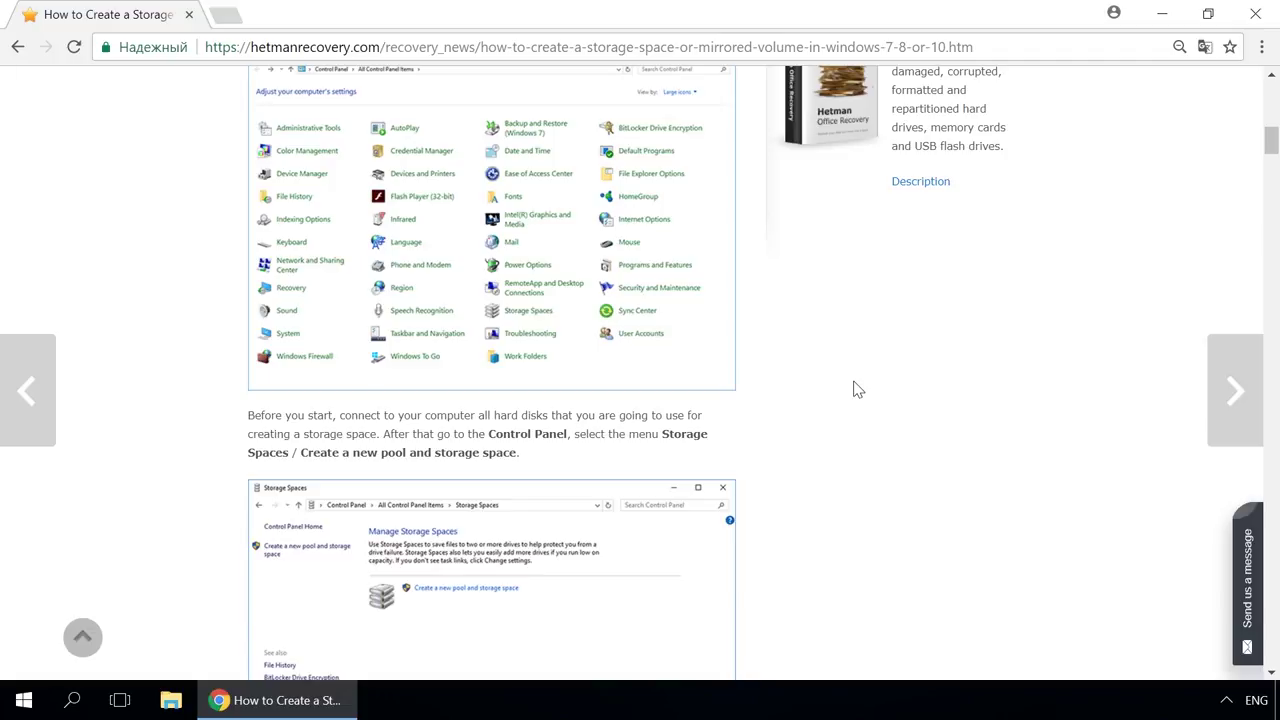
click(1250, 562)
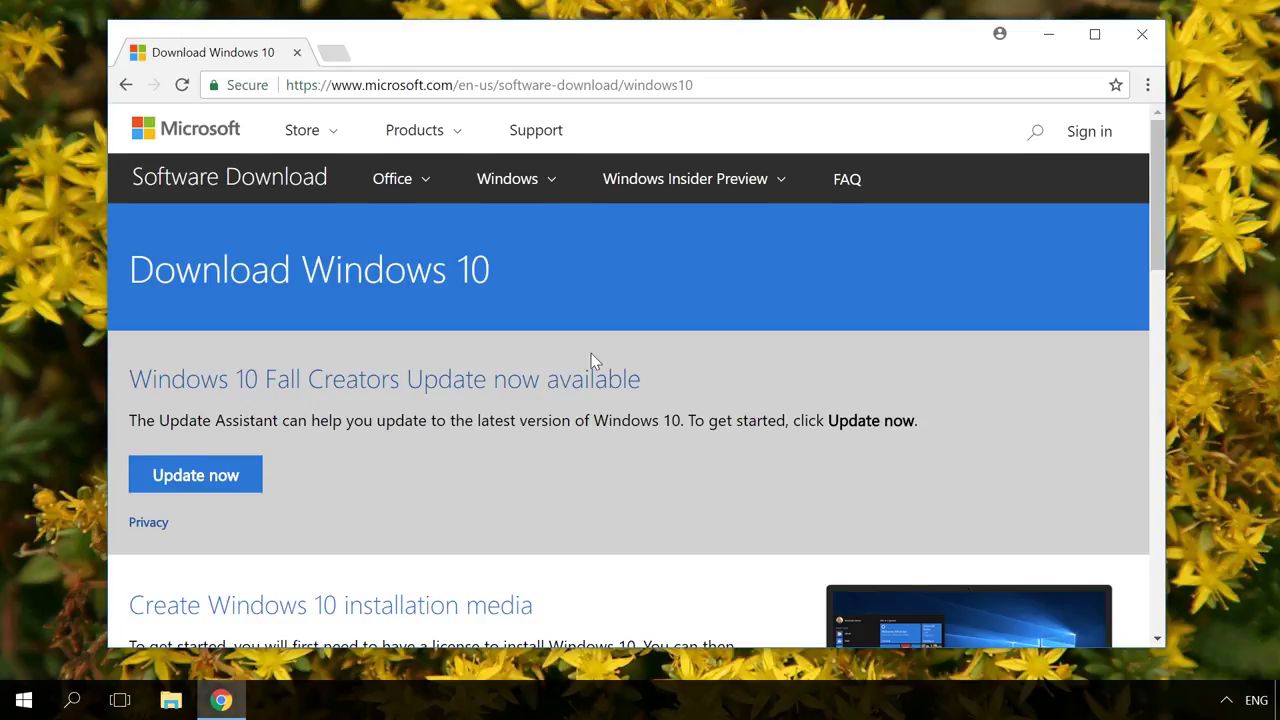
Download MediaCreationTool.exe via 'Download tool now' and dismiss the download shelf
scroll(591, 360, down, 3)
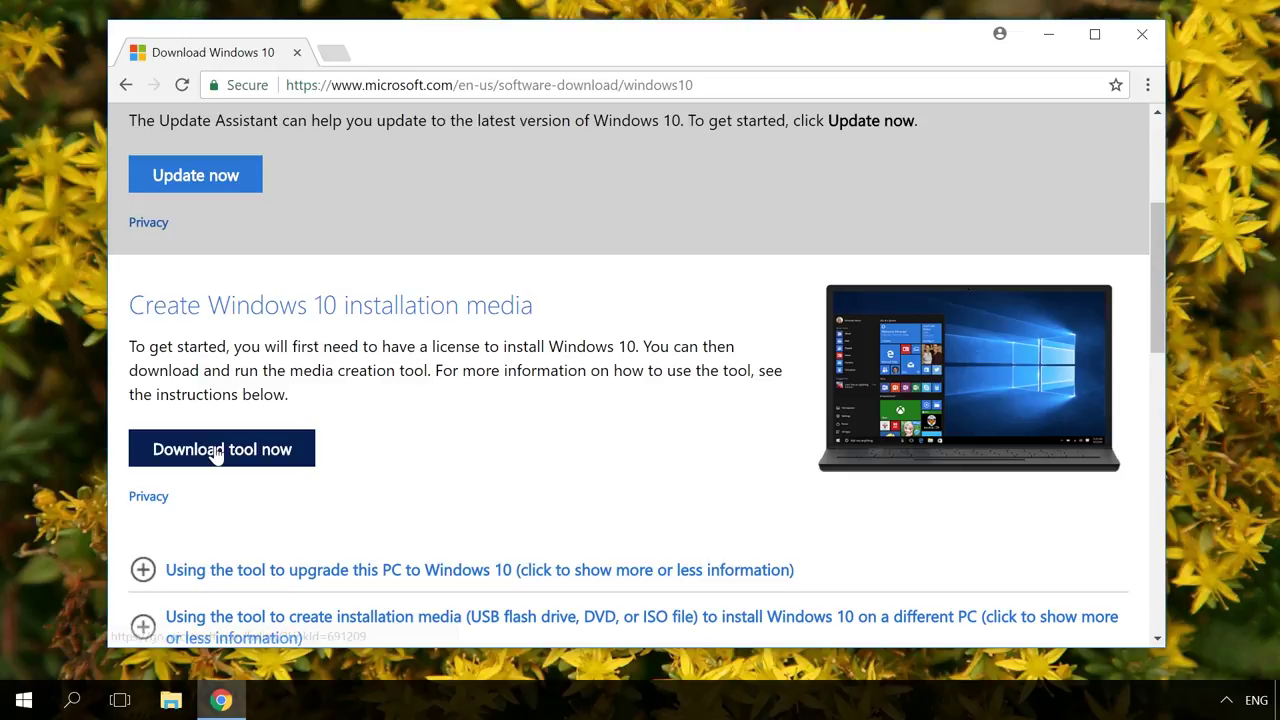
click(216, 452)
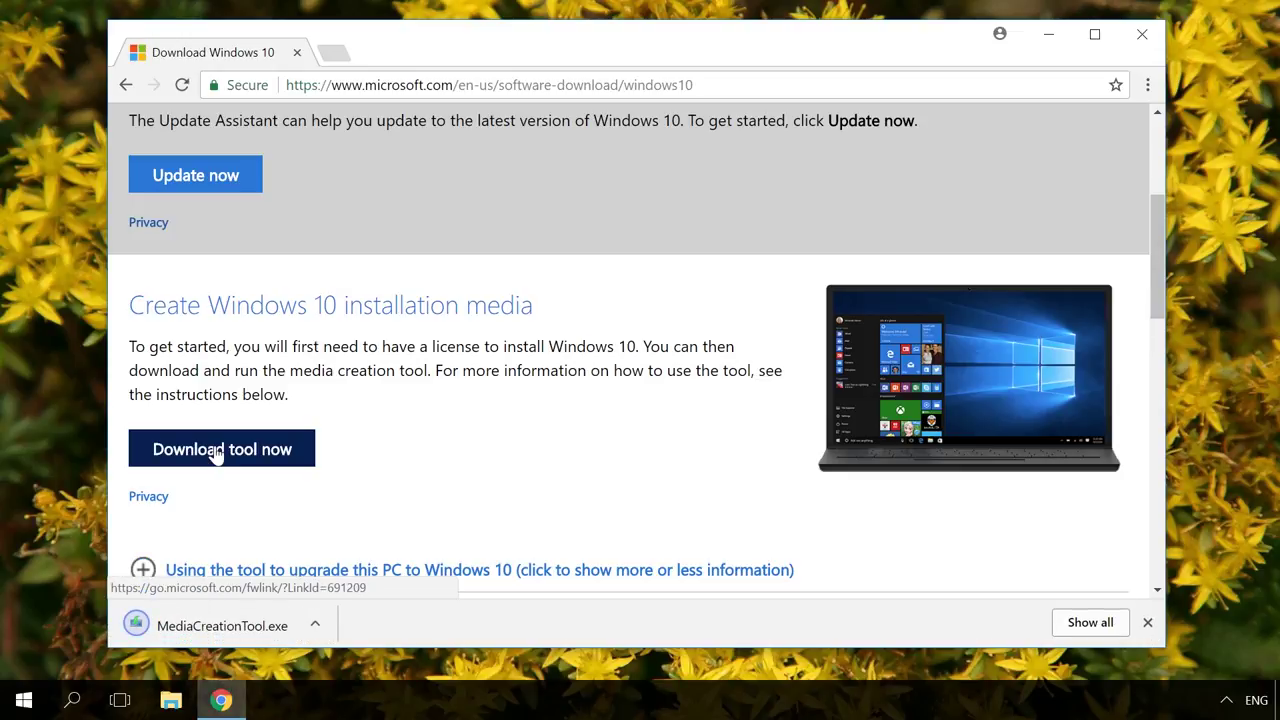
click(205, 626)
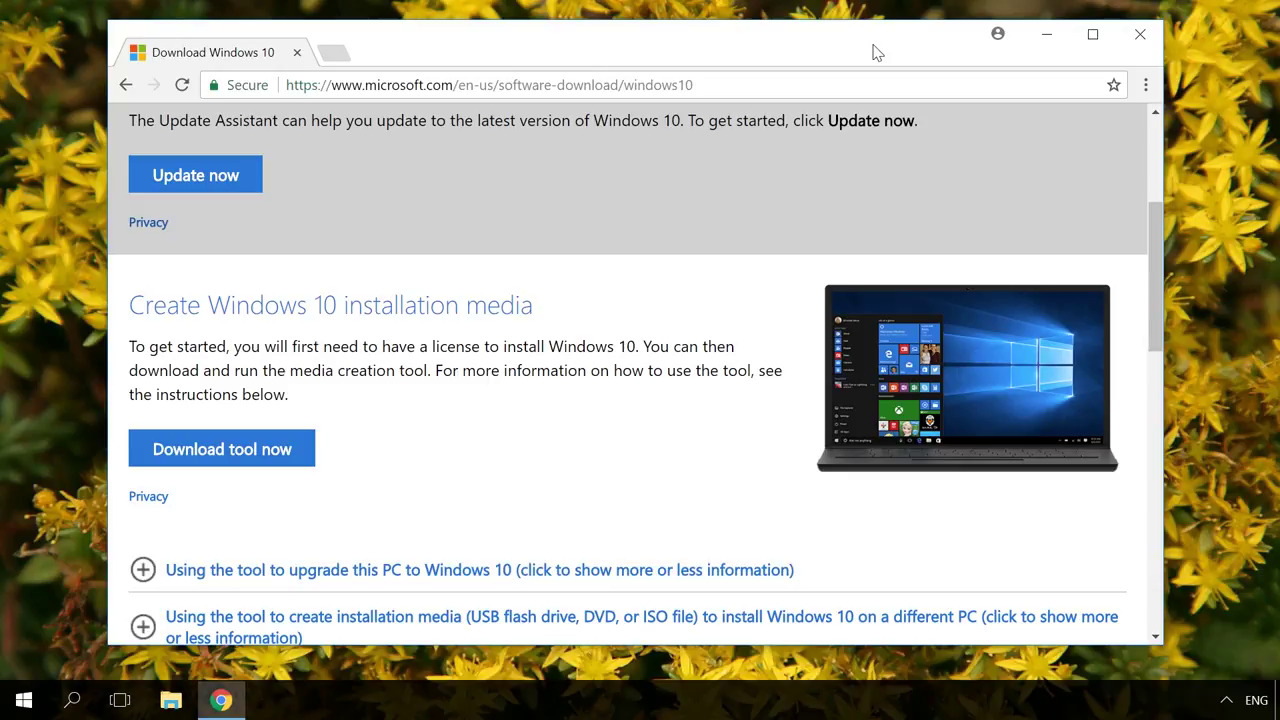
Open Chrome's Developer tools from the More tools menu
click(1145, 85)
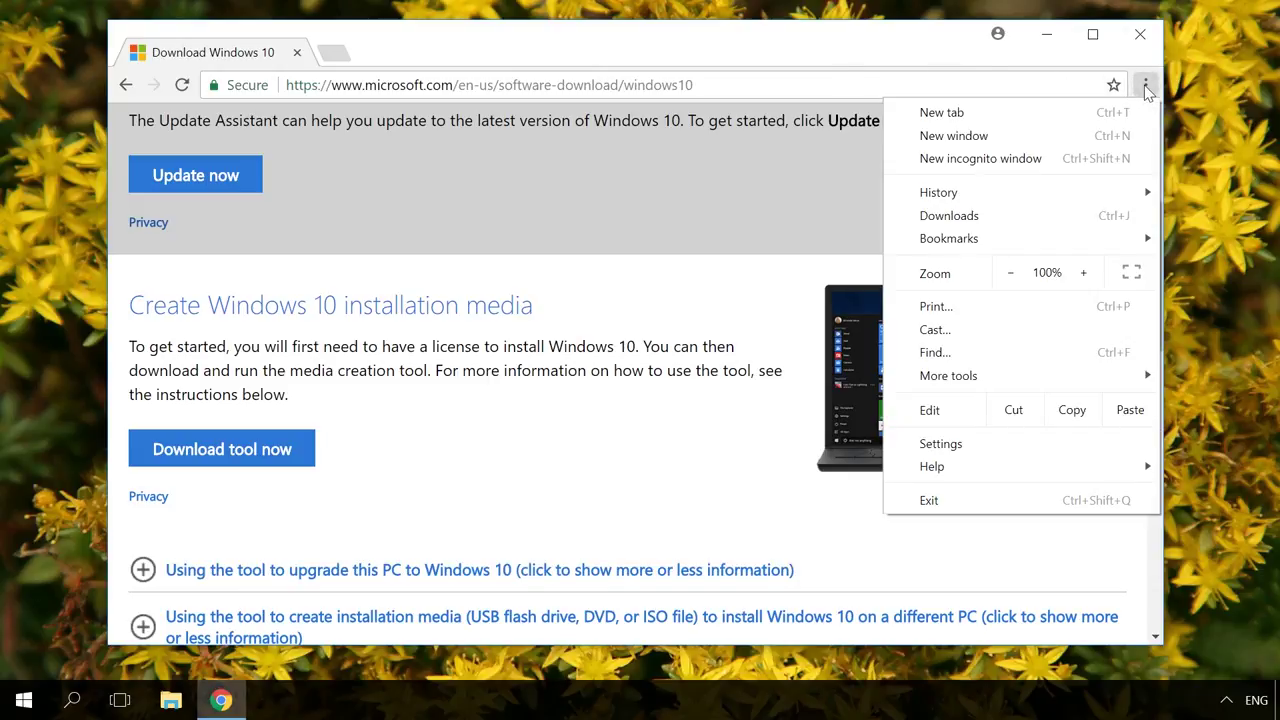
mouse_move(925, 378)
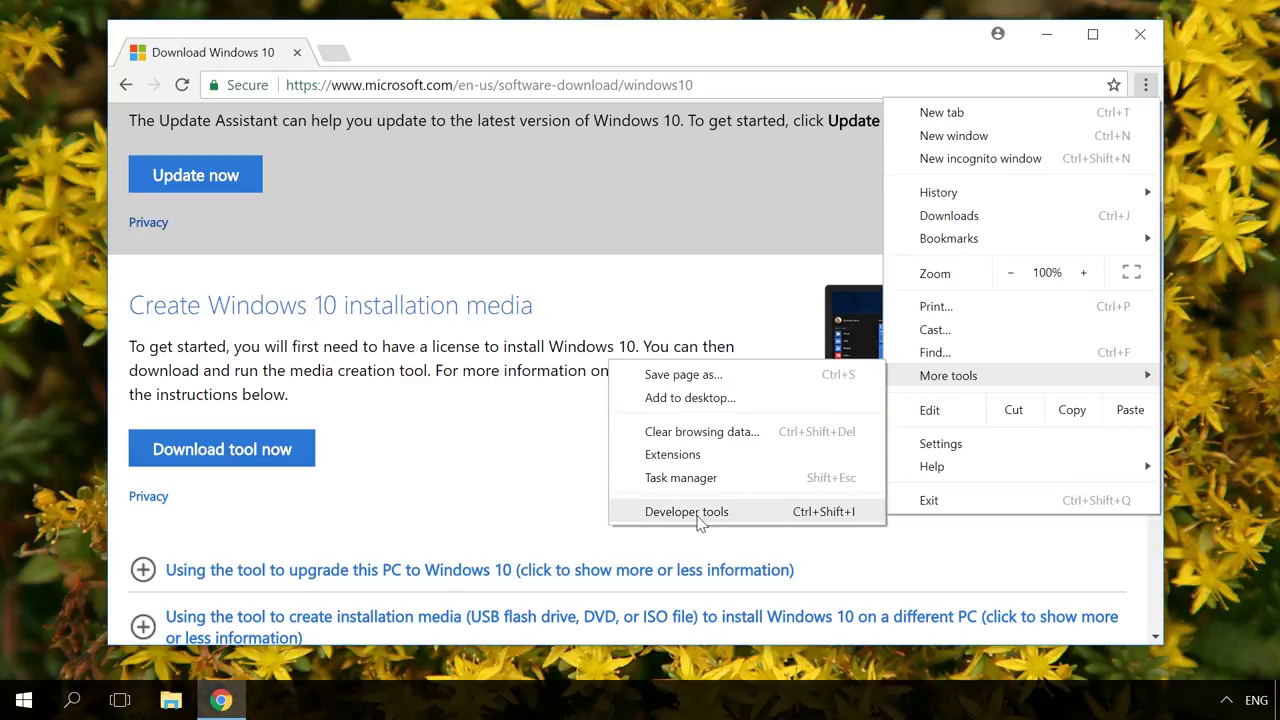
click(687, 511)
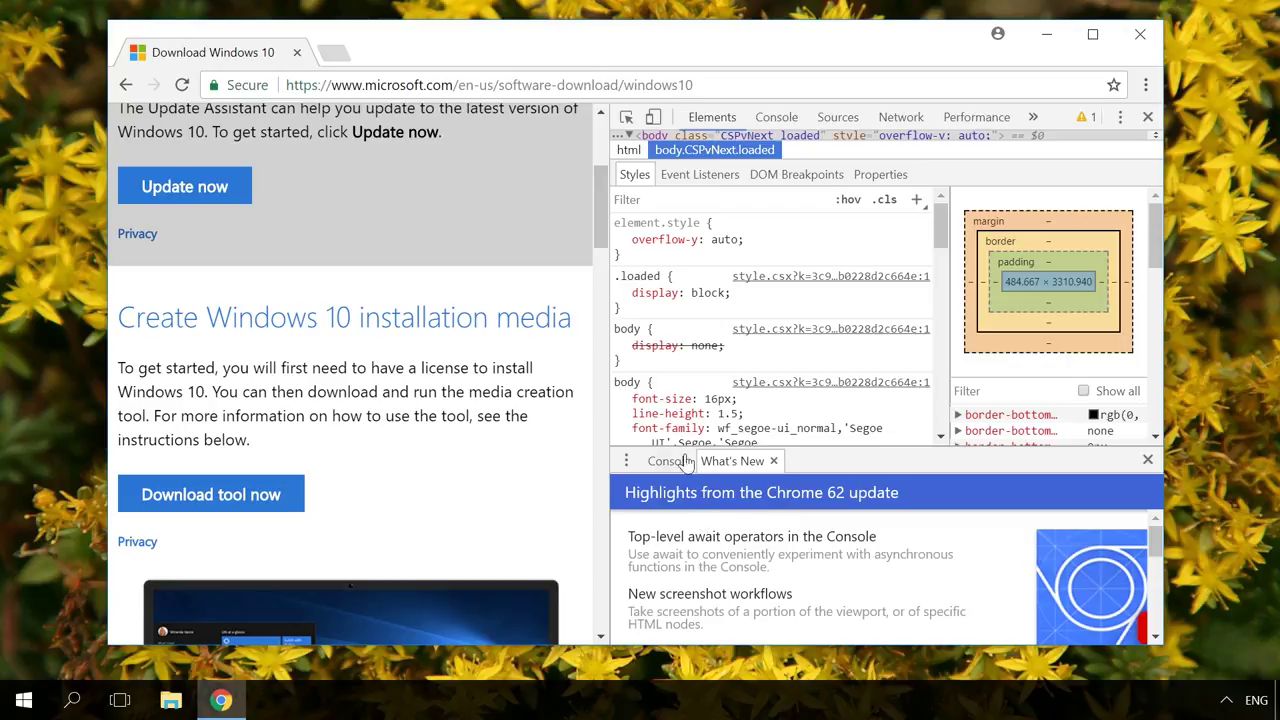
Turn on device emulation as iPad Pro and reload Microsoft's page
click(654, 117)
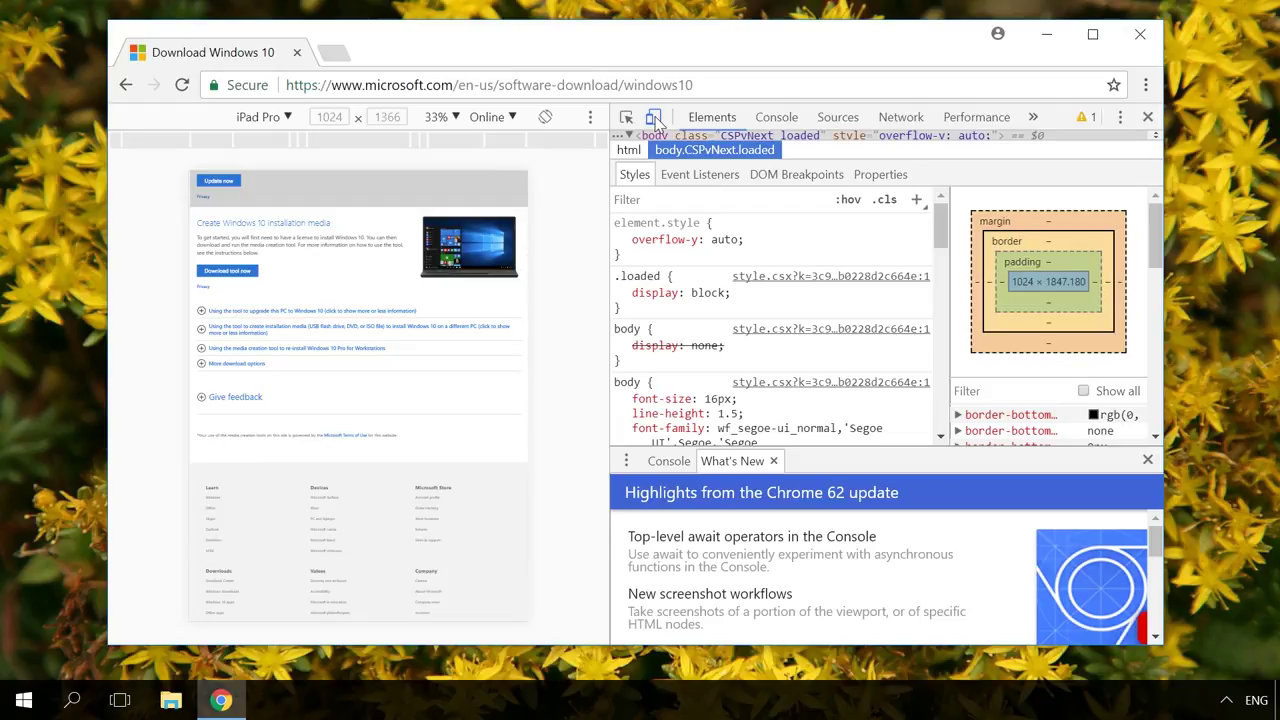
click(272, 118)
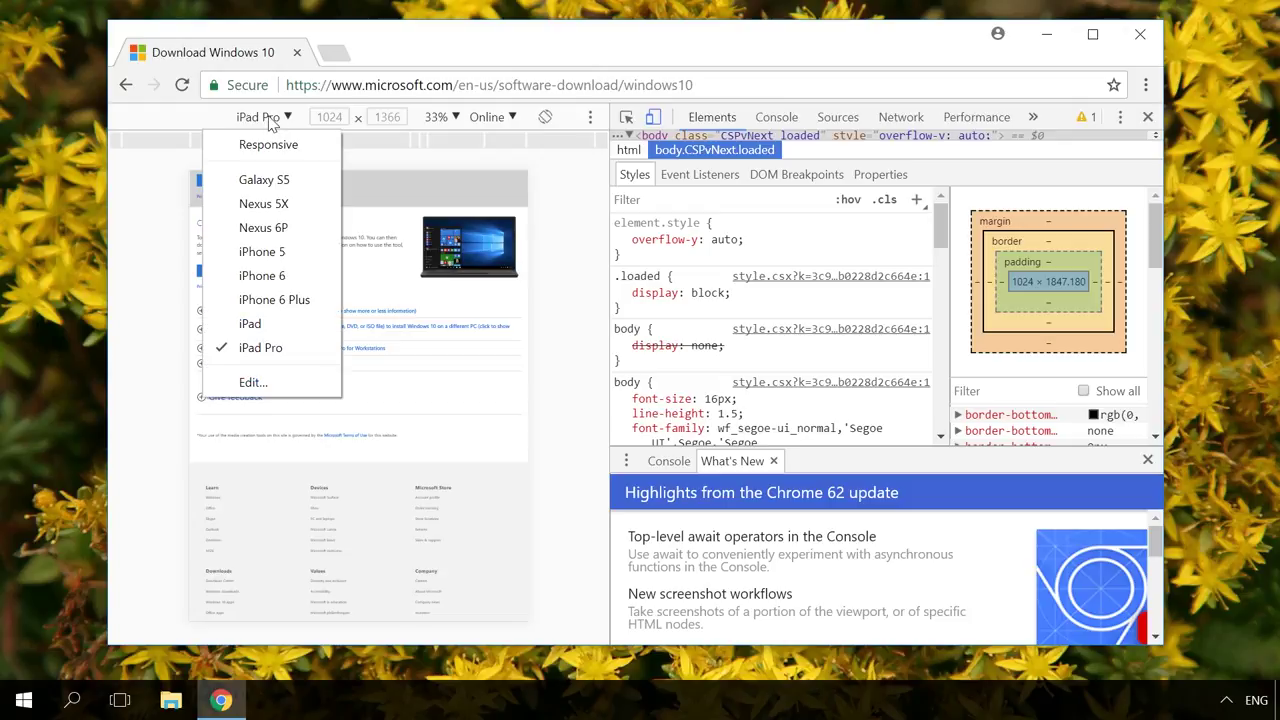
click(278, 350)
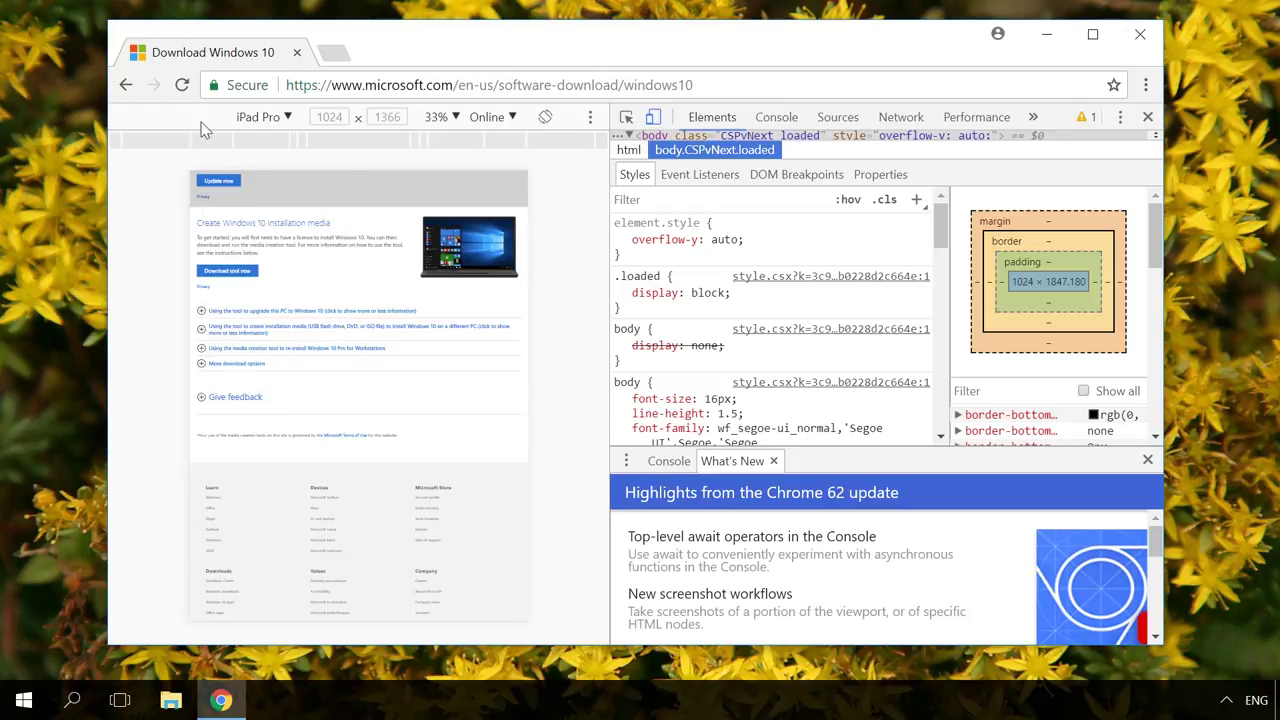
click(182, 86)
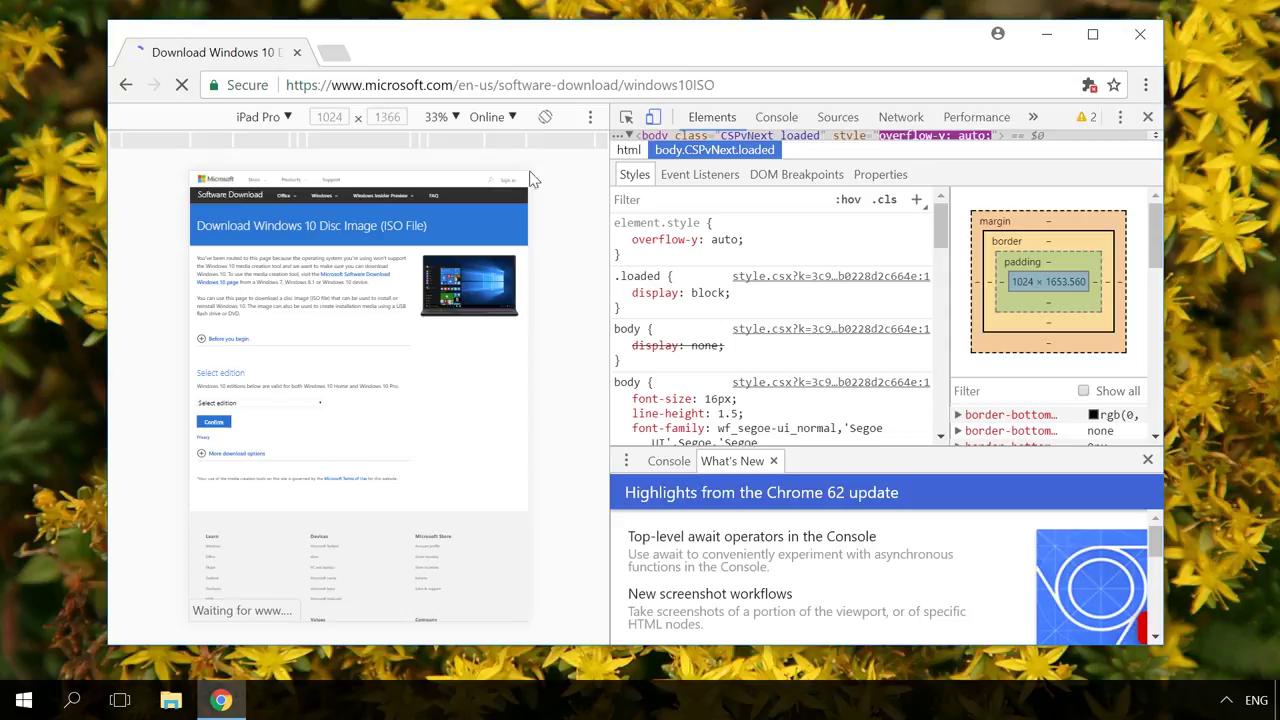
Close DevTools, then select and confirm the Windows 10 edition
click(1147, 117)
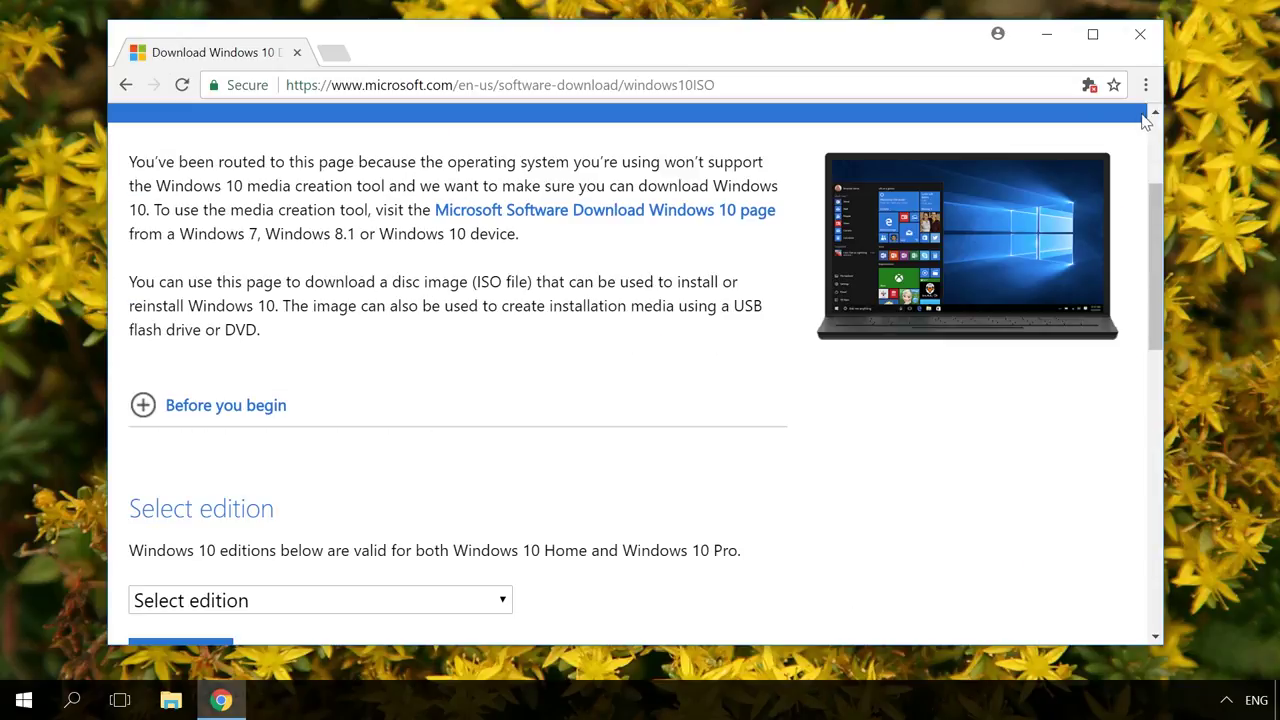
scroll(316, 412, down, 2)
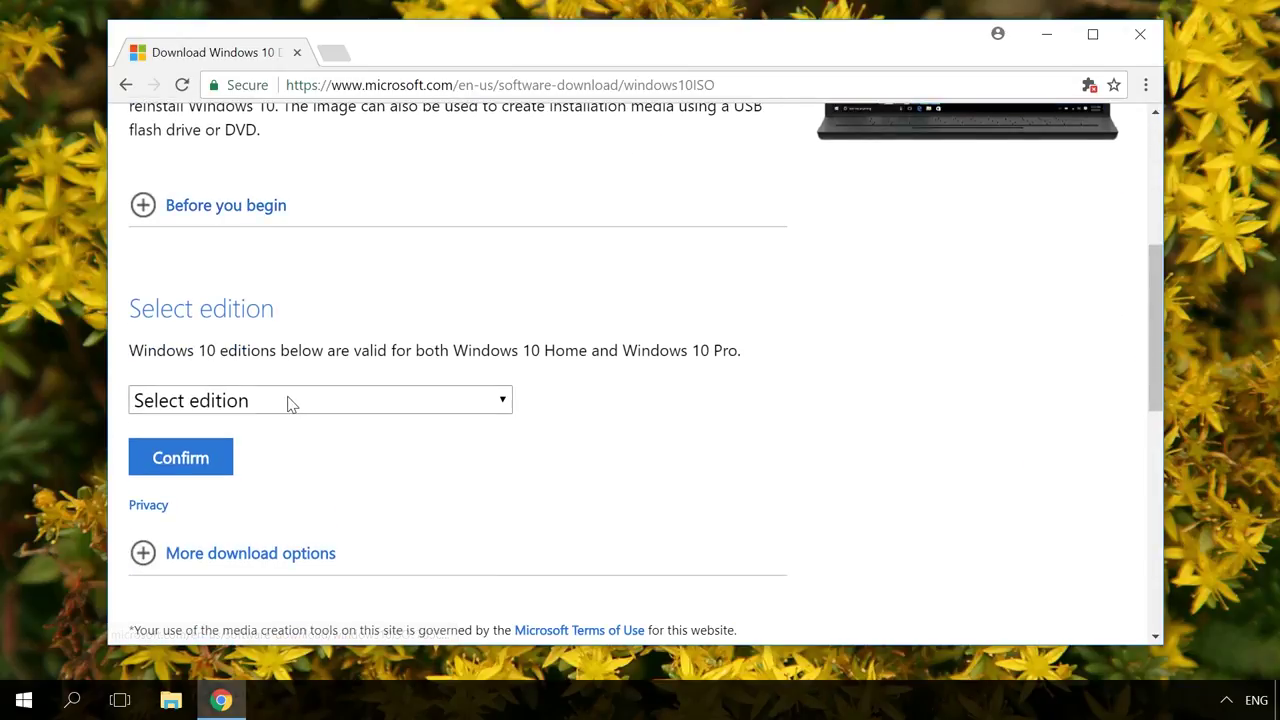
click(290, 401)
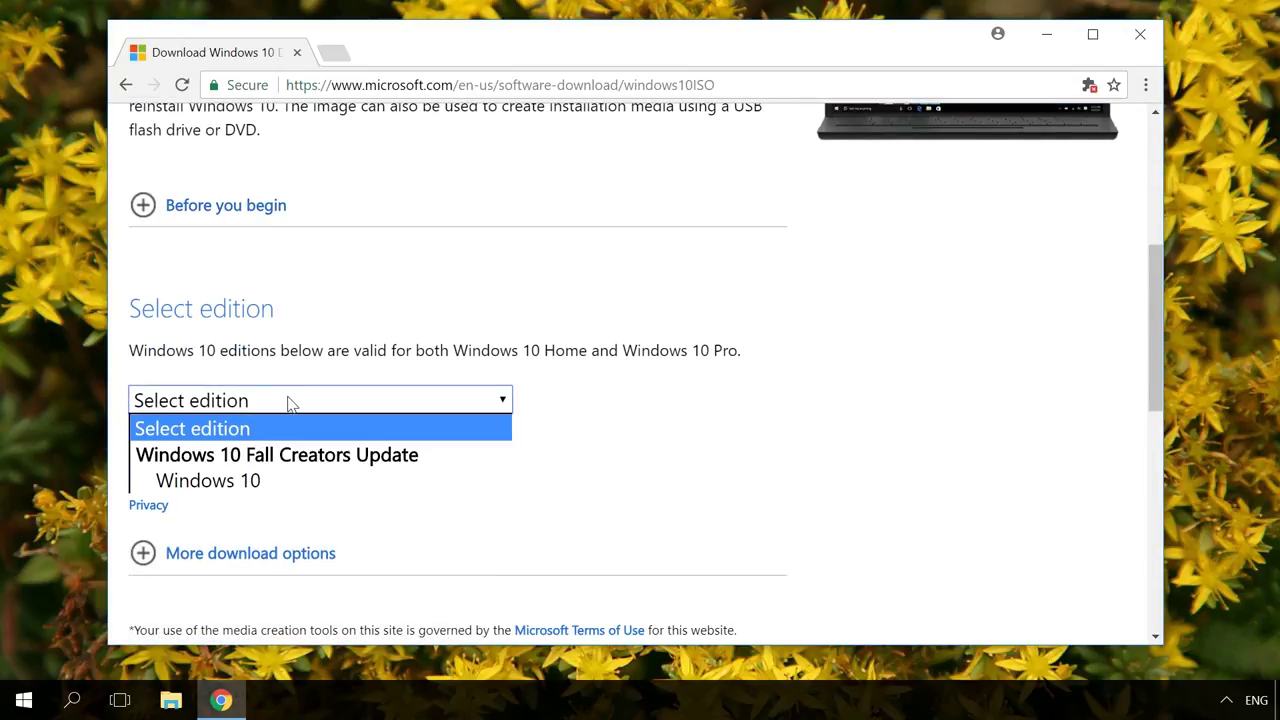
click(248, 484)
click(200, 464)
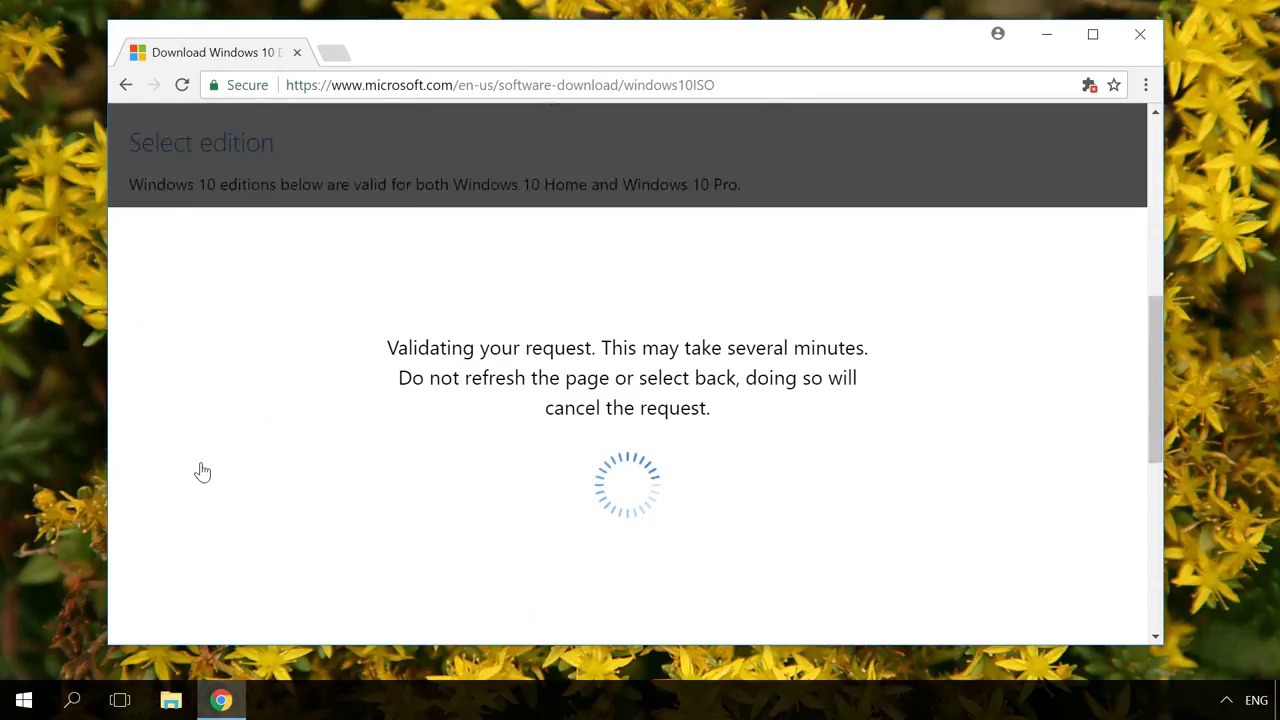
Choose and confirm English as the language, then start the 64-bit ISO download
click(203, 468)
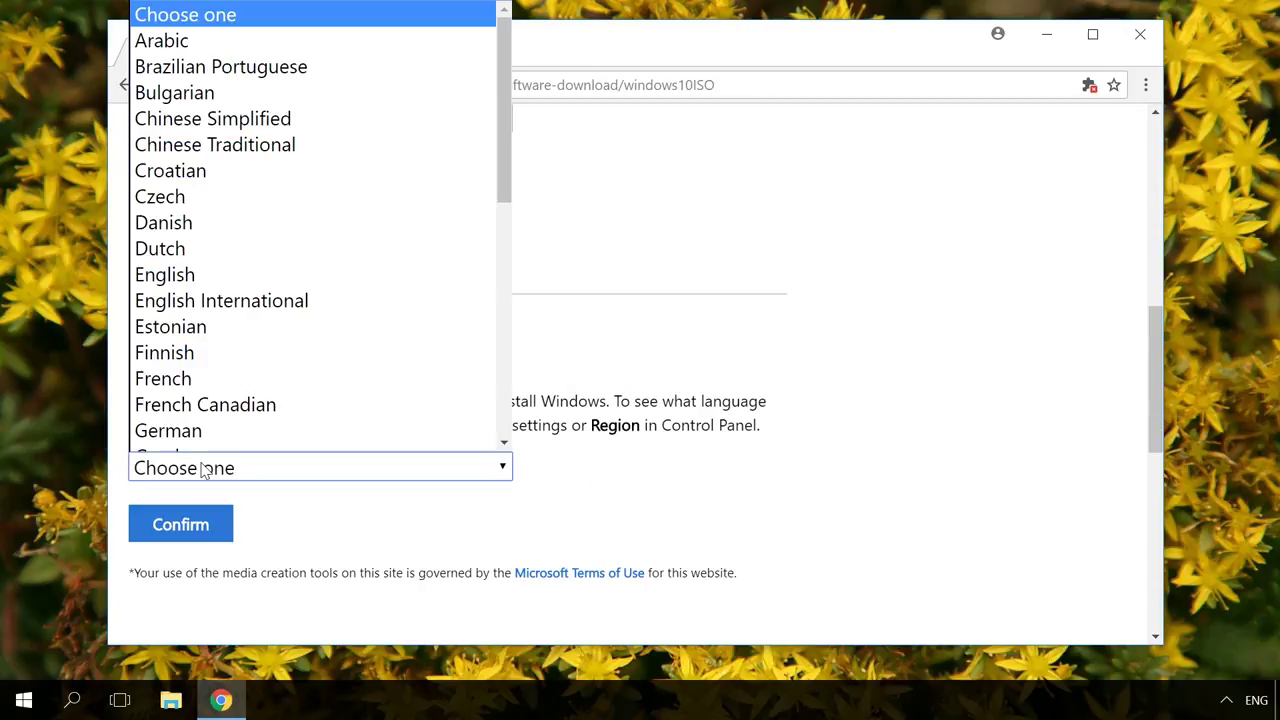
click(176, 262)
click(192, 526)
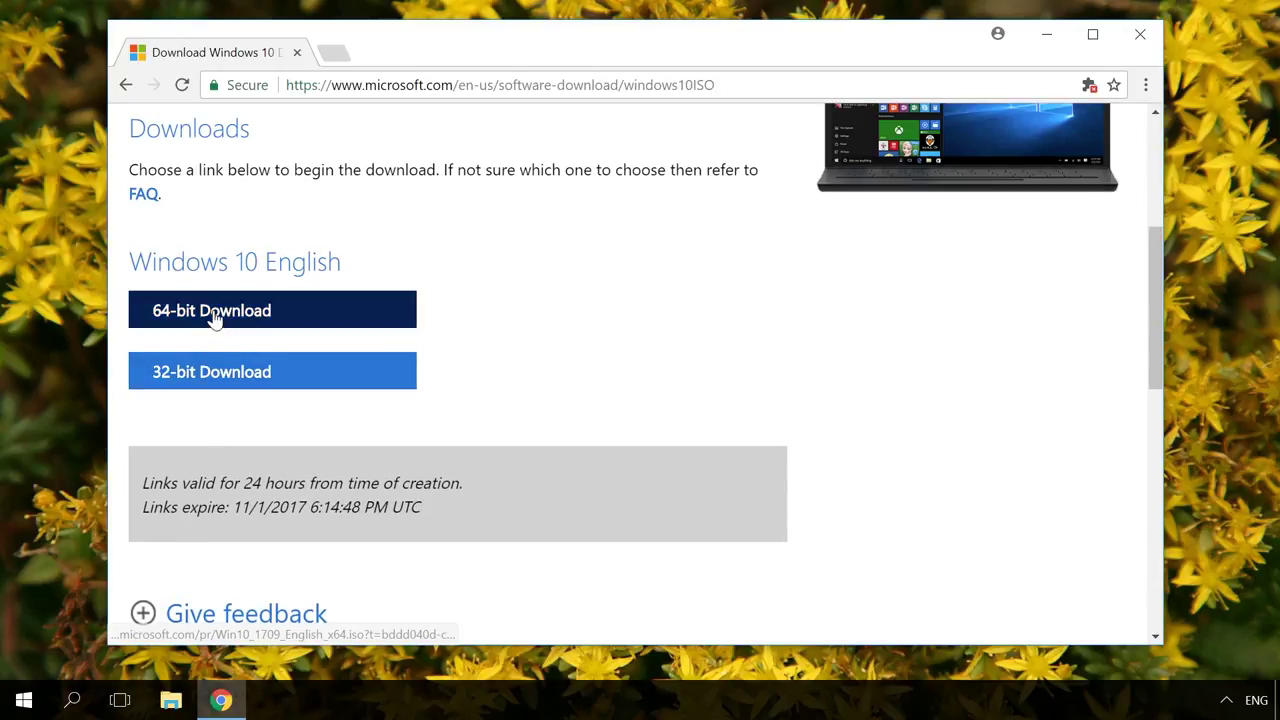
click(215, 318)
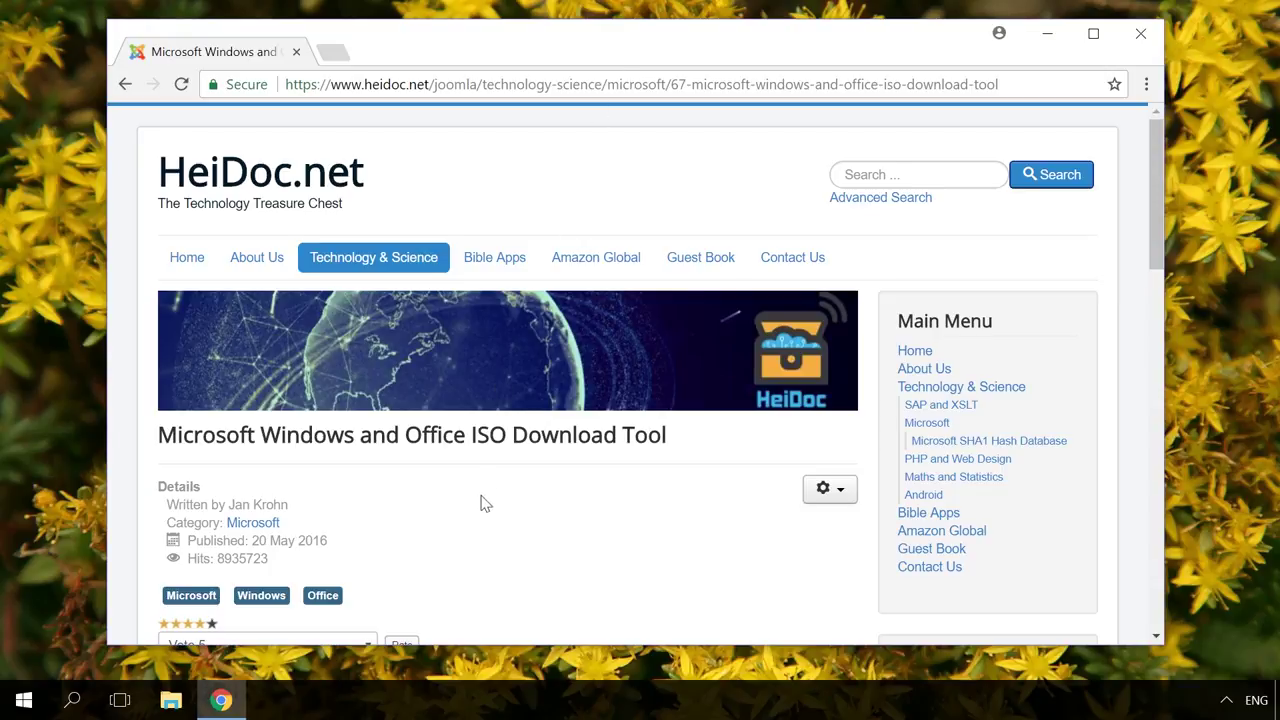
Download Windows ISO Downloader.exe from the HeiDoc.net article
scroll(483, 503, down, 5)
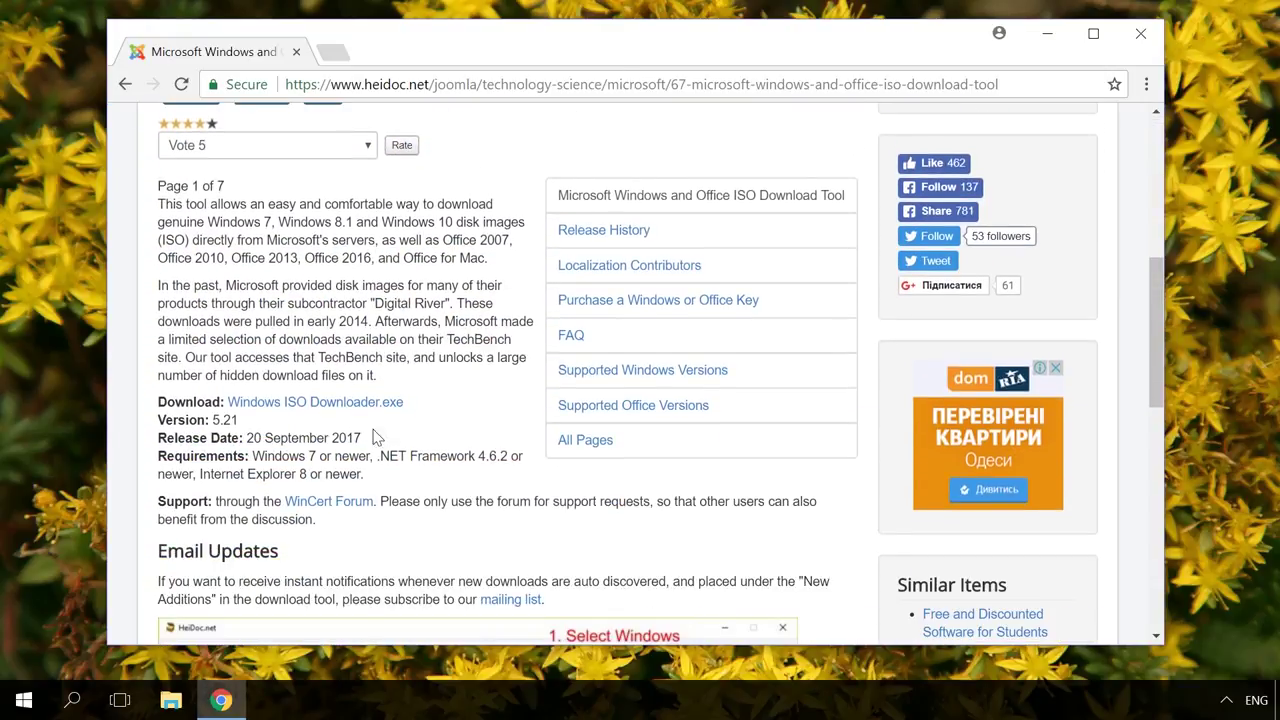
click(359, 405)
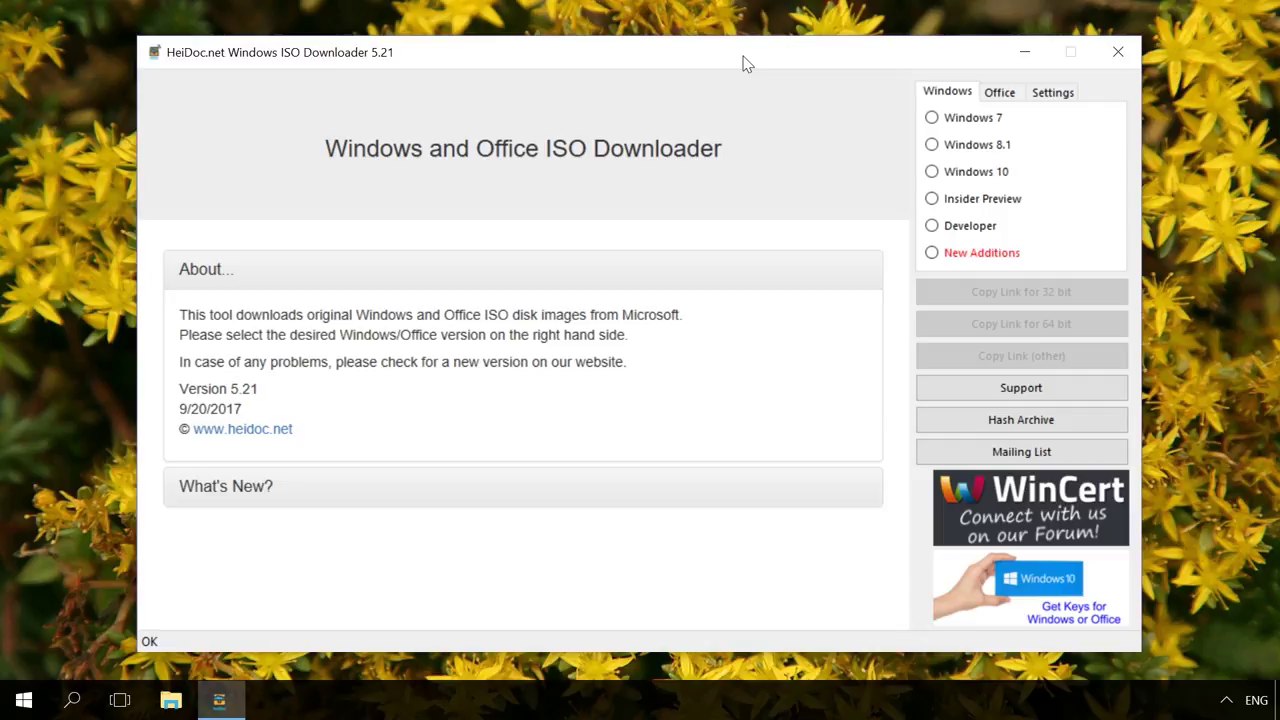
Check the Office and Settings tabs, keep Expert View on and English (US), then select Windows 7
click(999, 93)
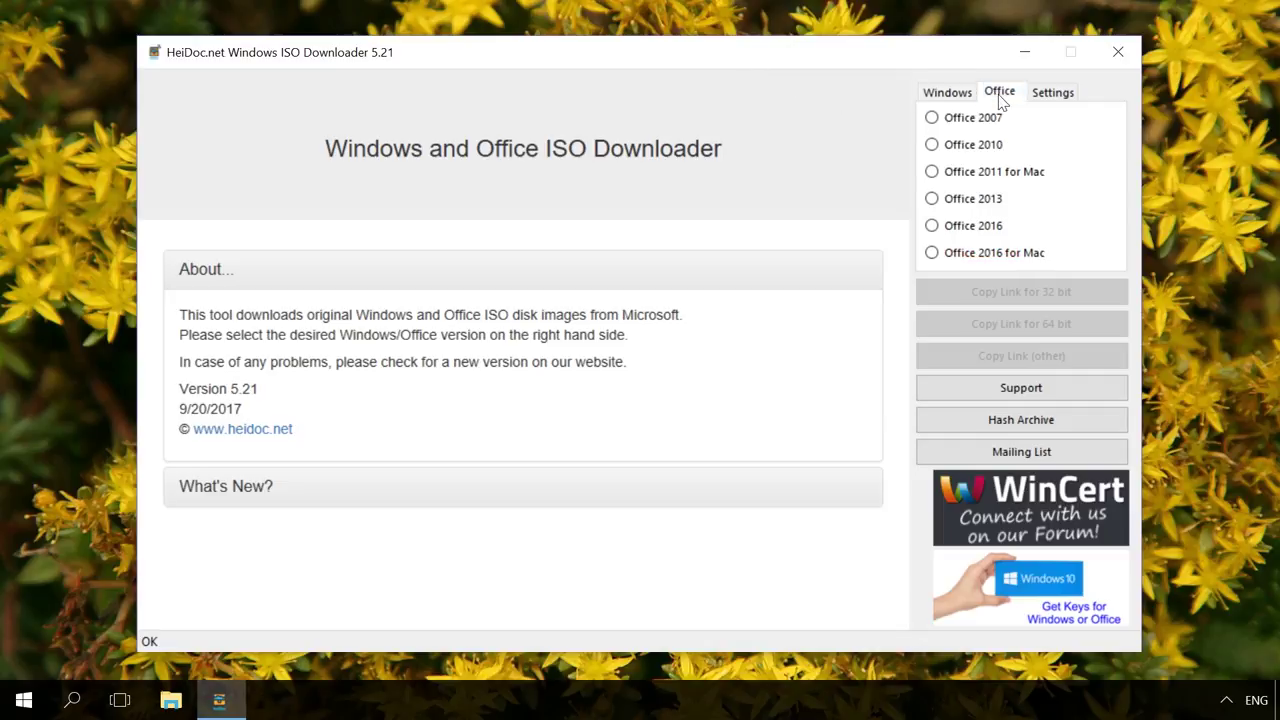
click(1051, 95)
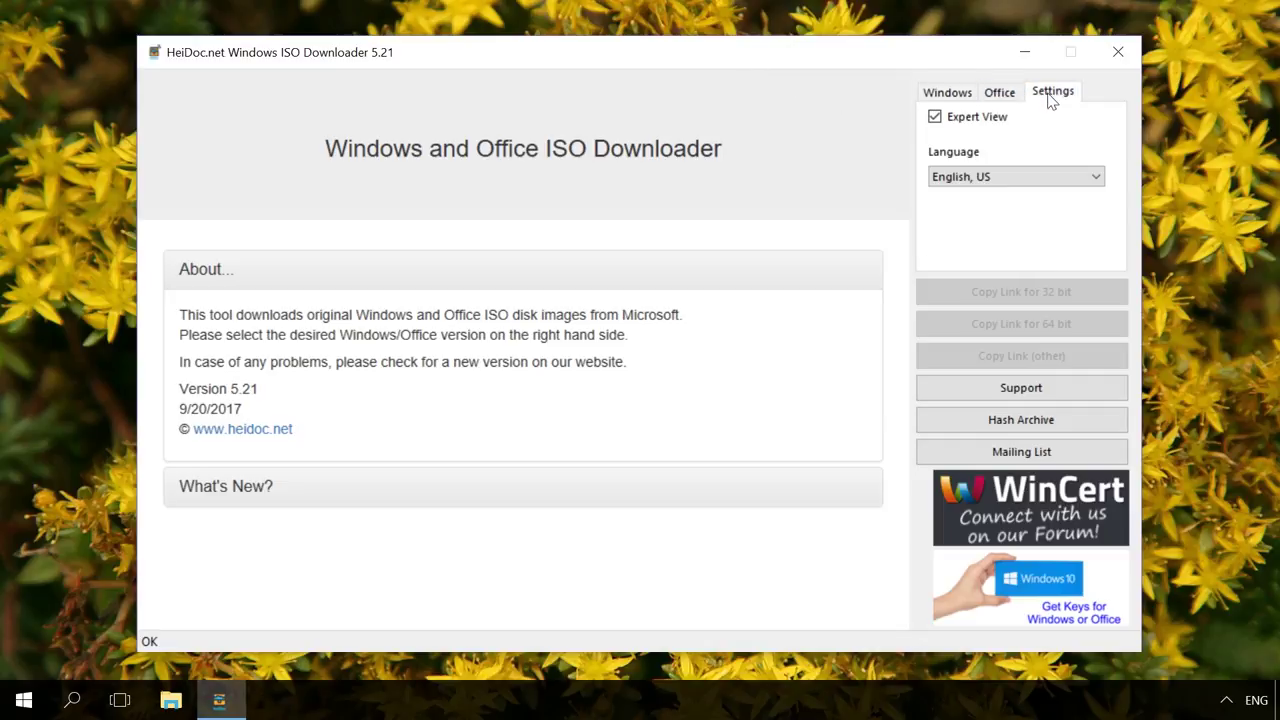
click(989, 126)
click(988, 126)
click(980, 180)
click(982, 182)
click(957, 95)
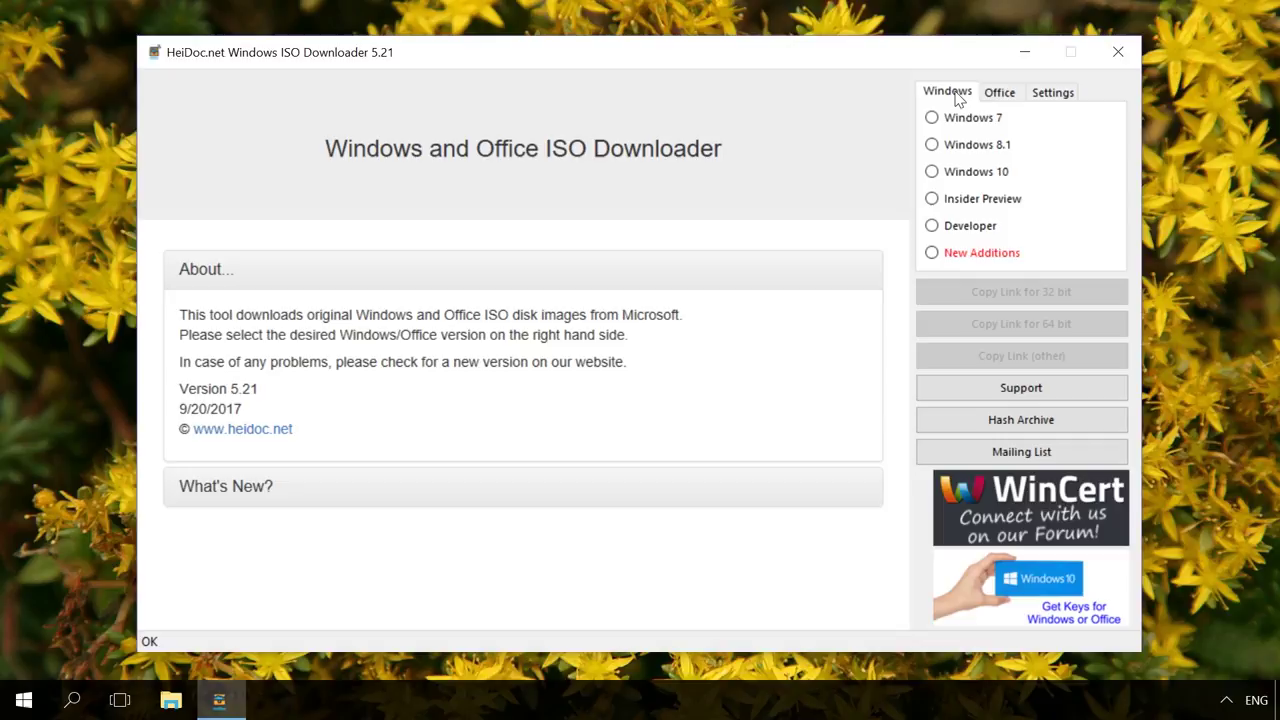
click(955, 120)
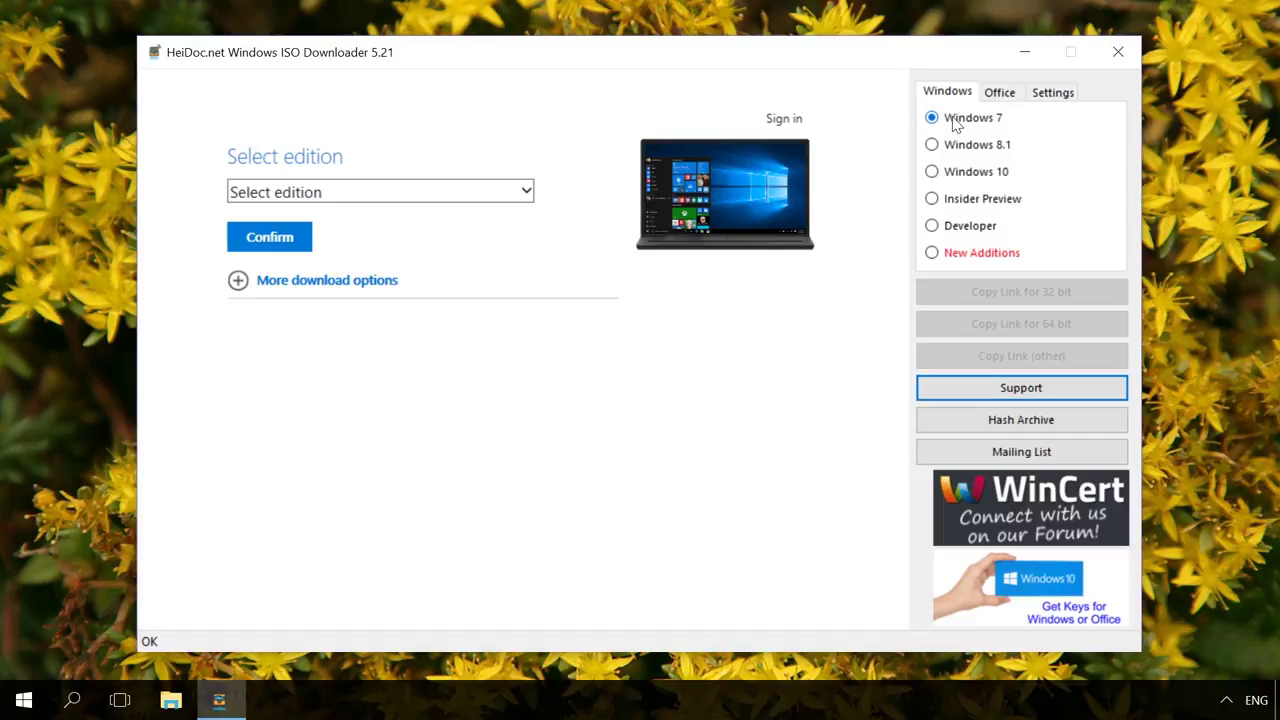
Select and confirm Windows 7 Professional SP1, then English as the language
click(455, 193)
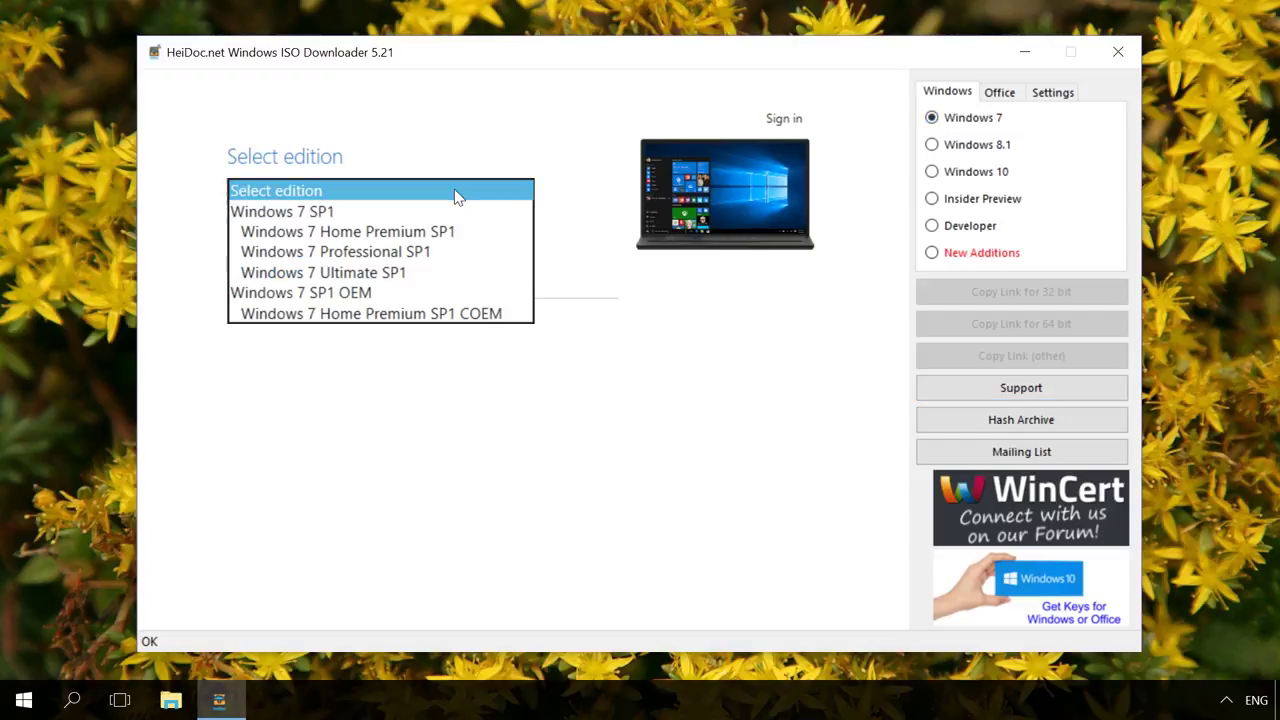
click(392, 252)
click(288, 252)
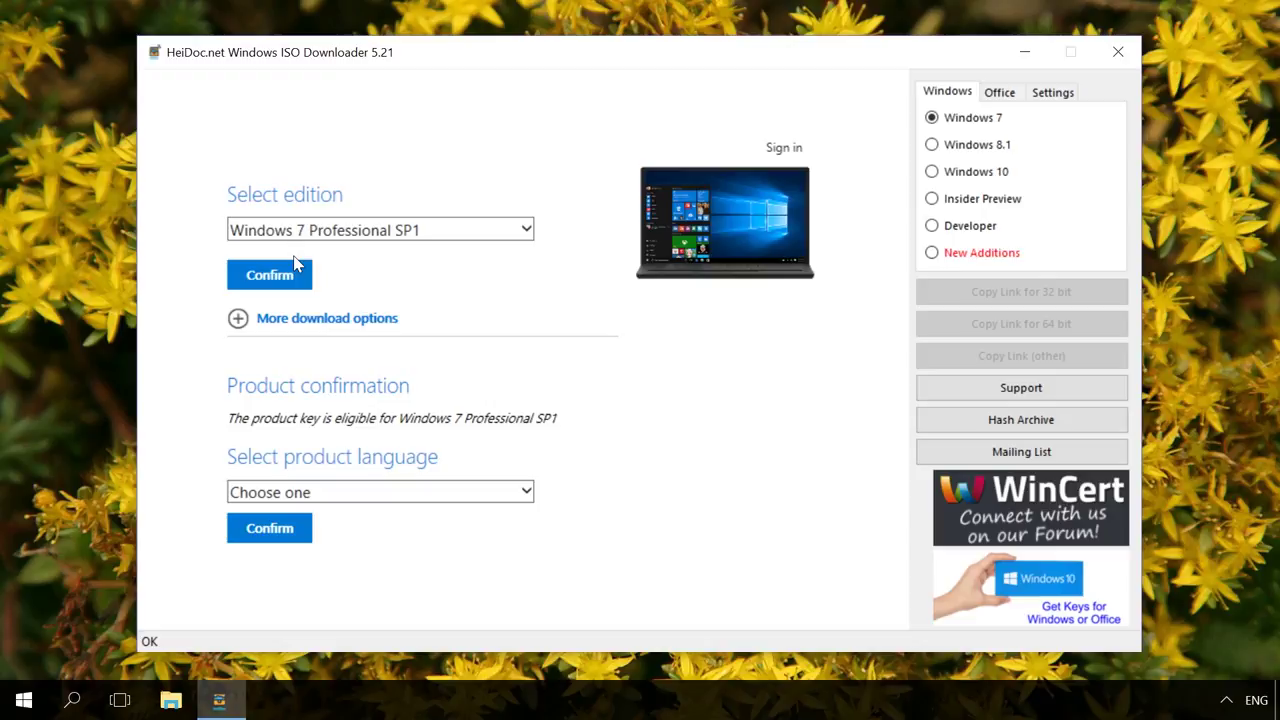
click(337, 493)
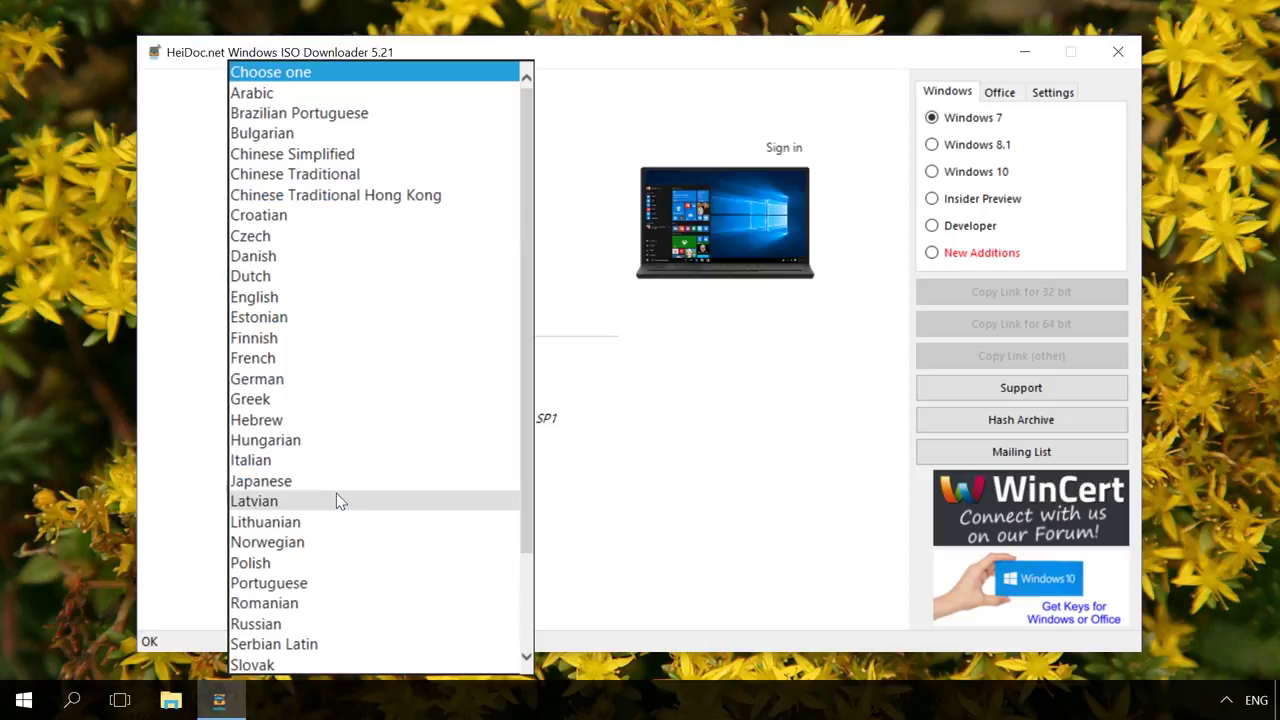
click(280, 297)
click(268, 530)
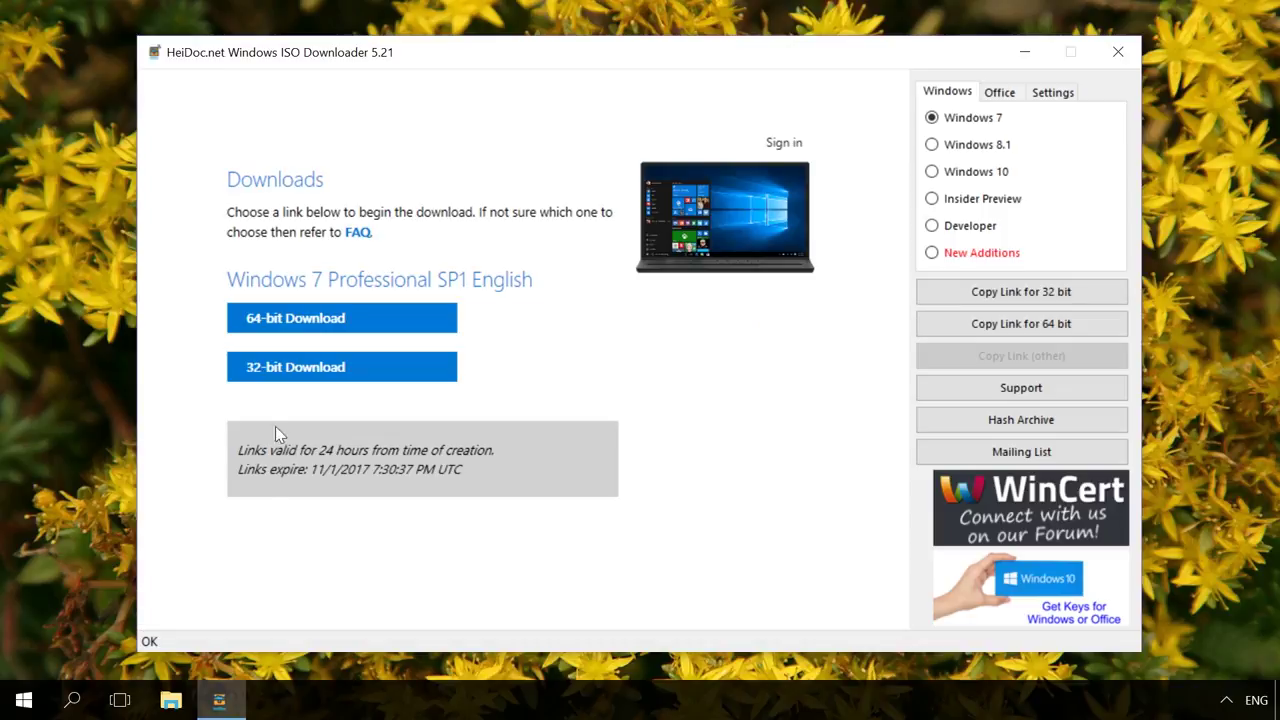
Download the 64-bit Windows 7 ISO and save it to the Desktop
click(296, 326)
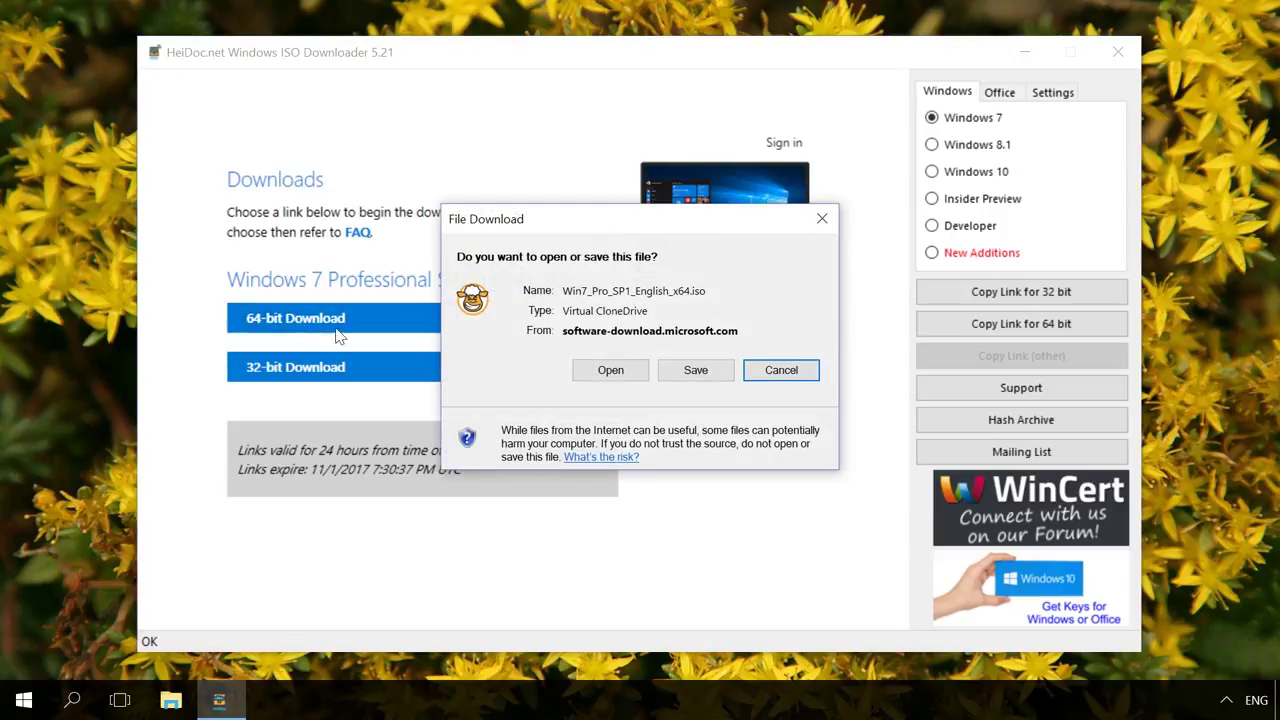
click(667, 377)
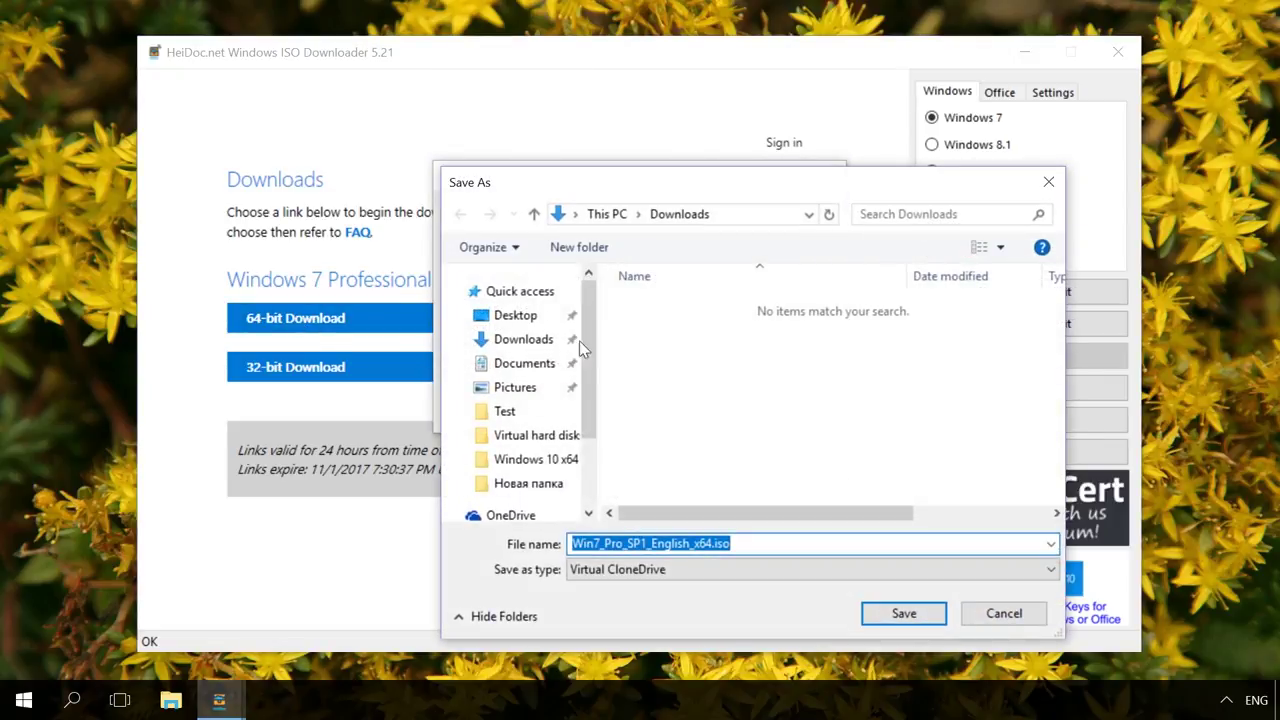
click(514, 318)
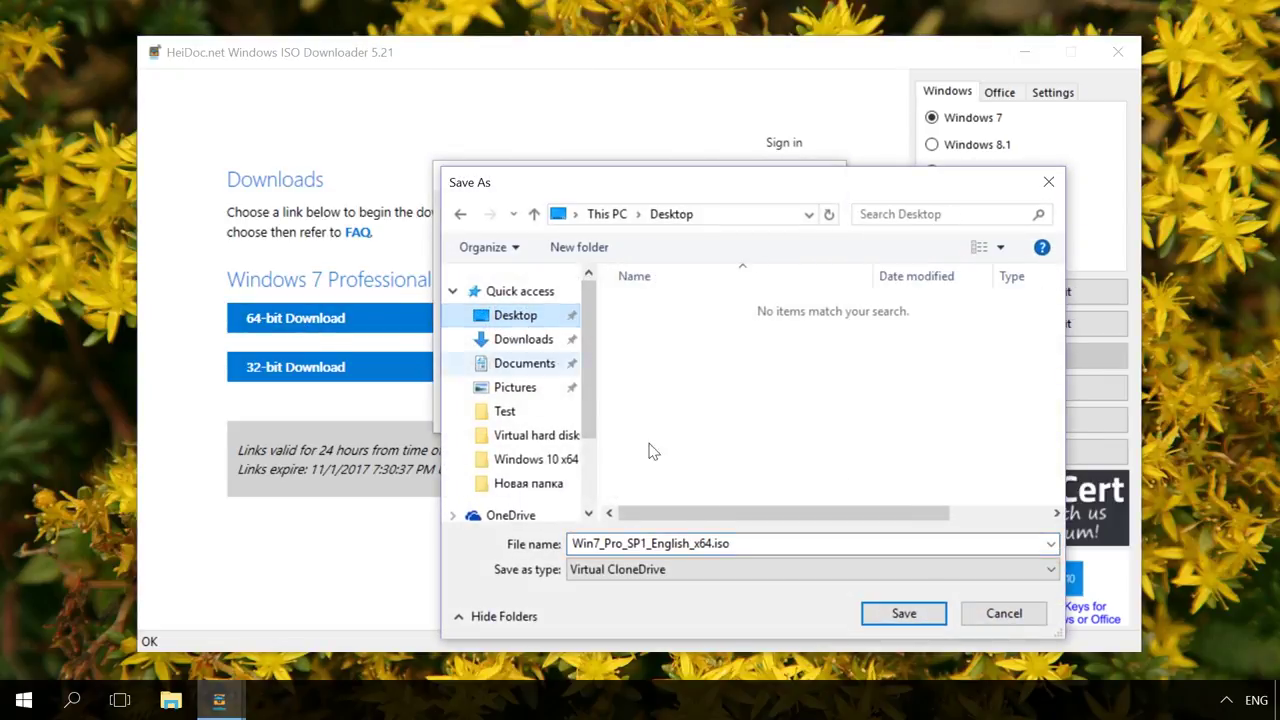
click(903, 614)
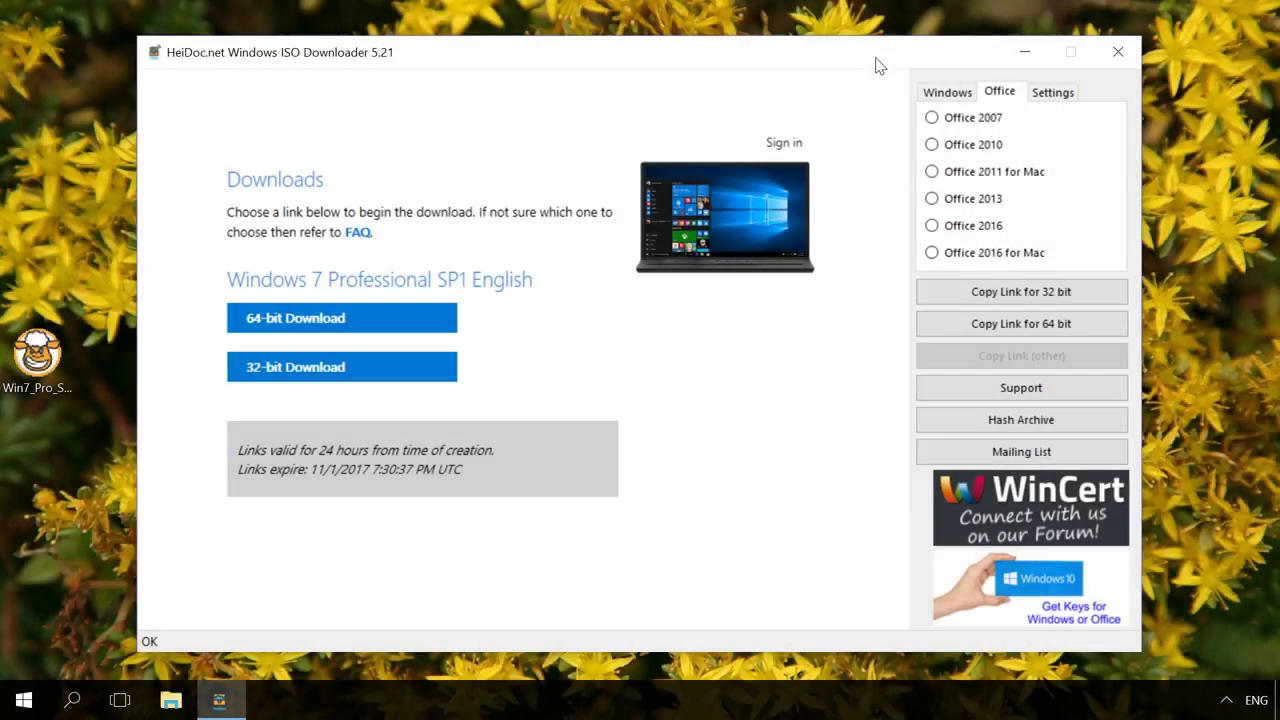
Select Office 2007 and show its editions: Home and Student, Small Business, Professional
click(932, 118)
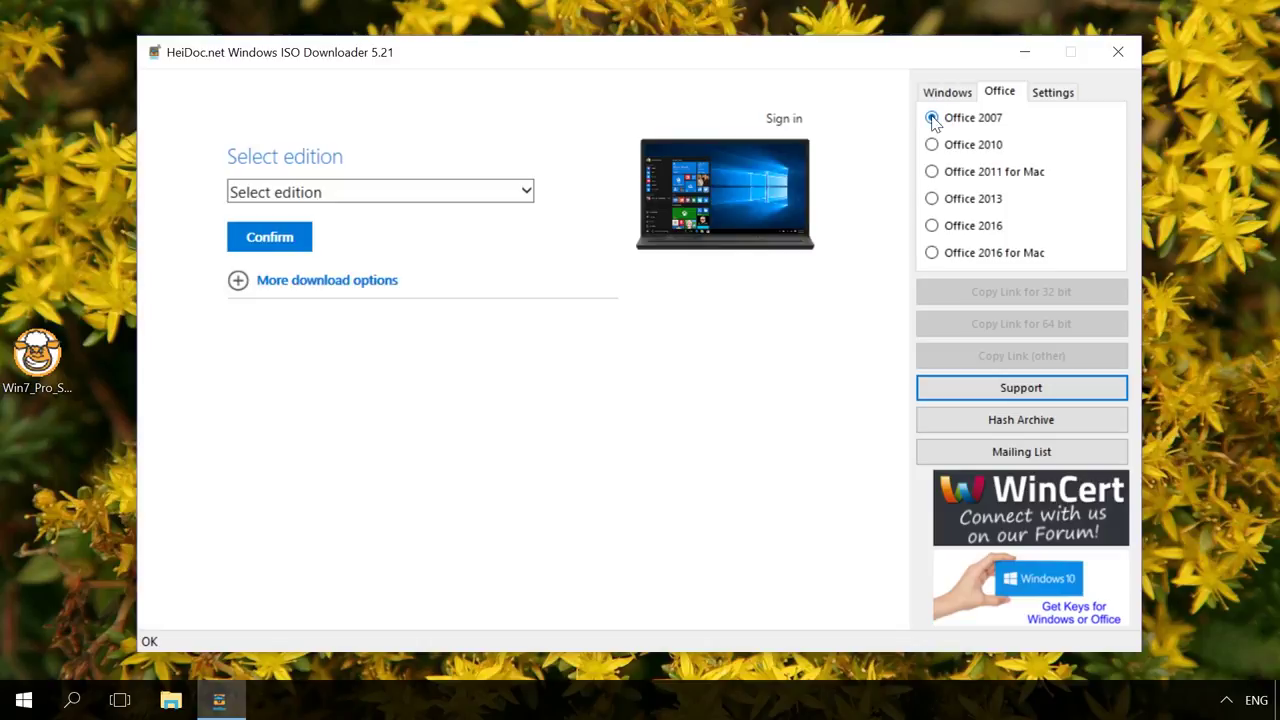
click(475, 192)
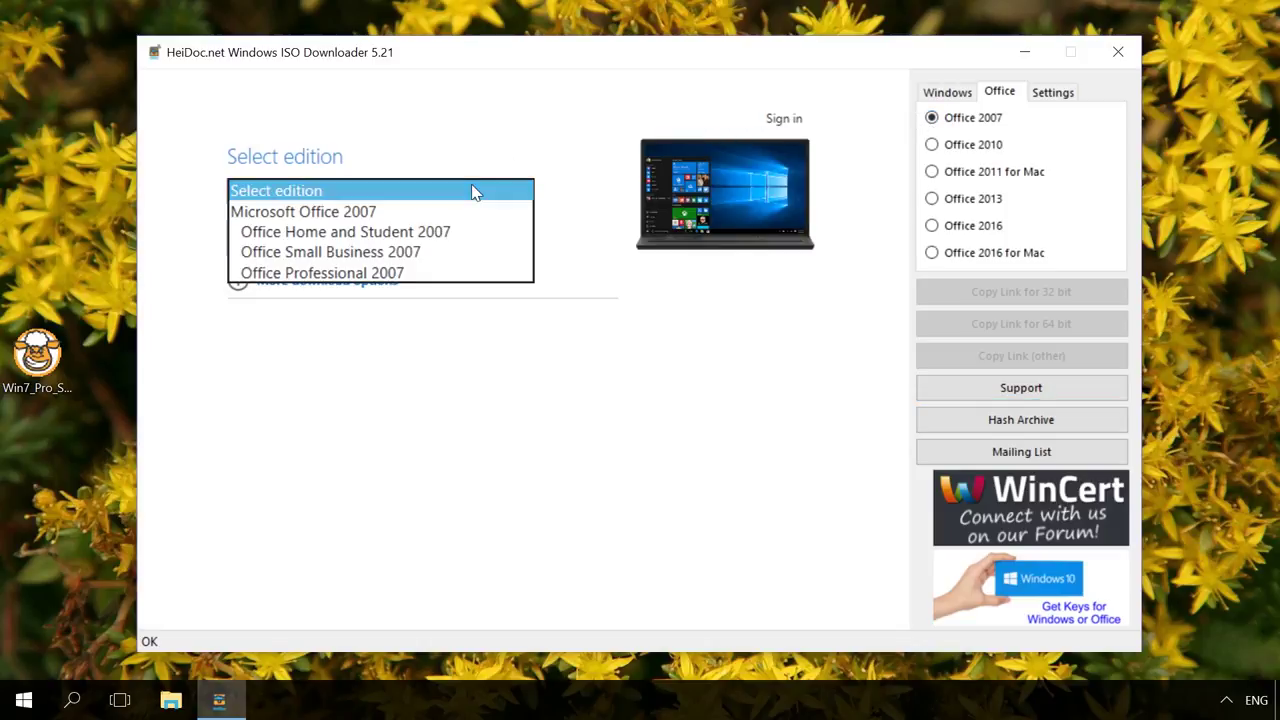